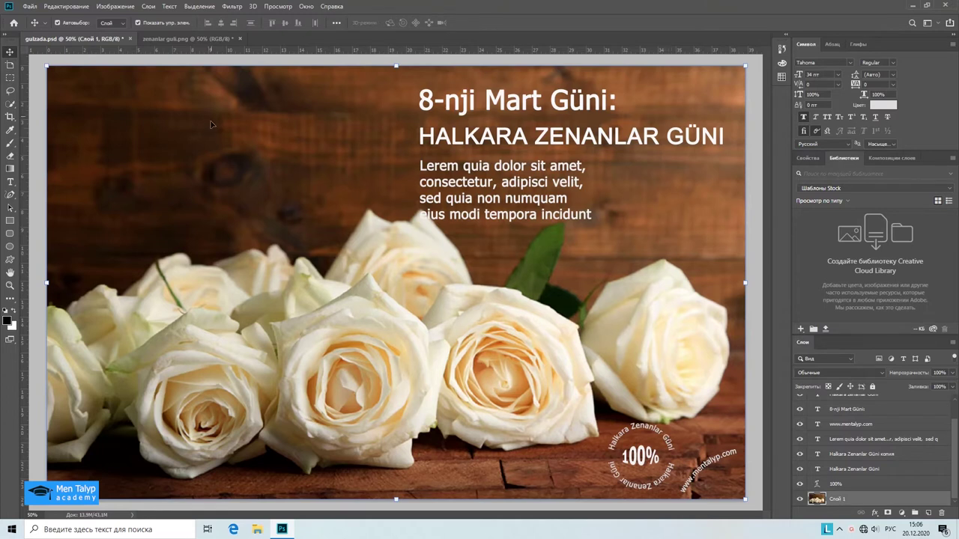
- Switch to the zenanlar guli.png rose photo showing the March 8 title and body text
click(198, 39)
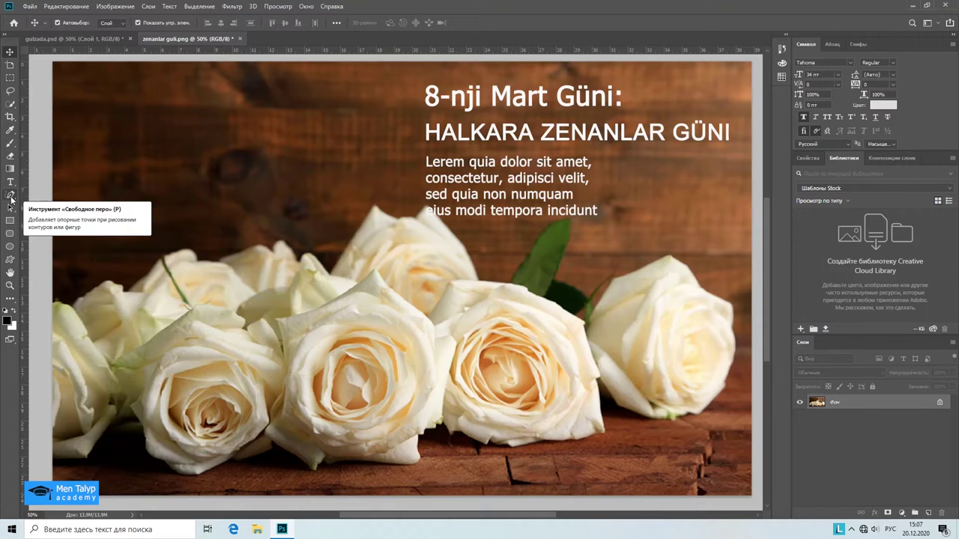
- Draw a Freeform Pen curve sweeping up-right near the photo's bottom-right corner
click(11, 198)
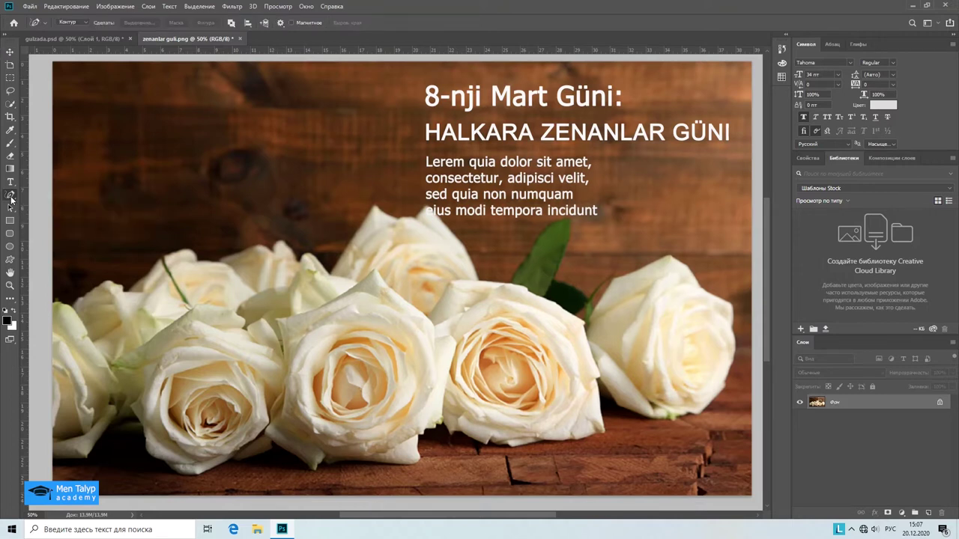
right_click(9, 198)
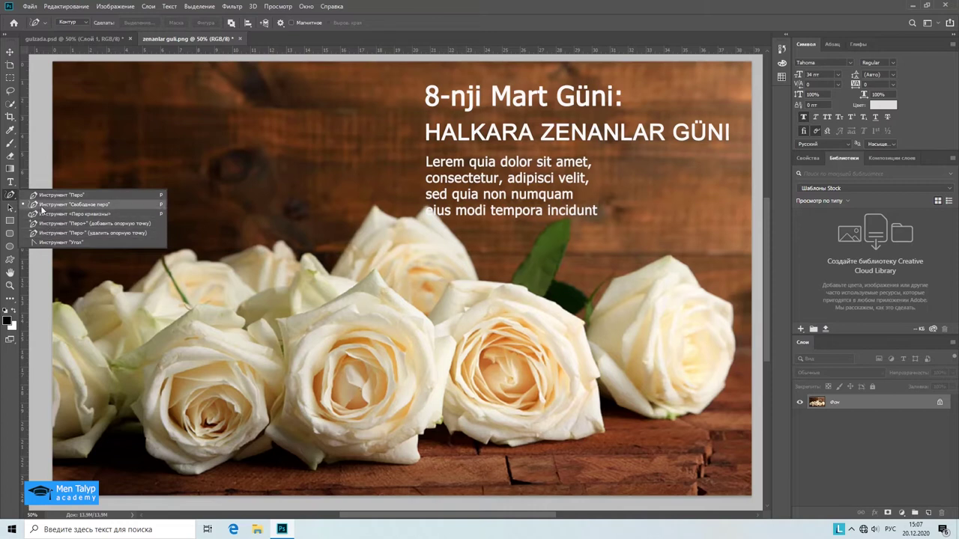
click(51, 208)
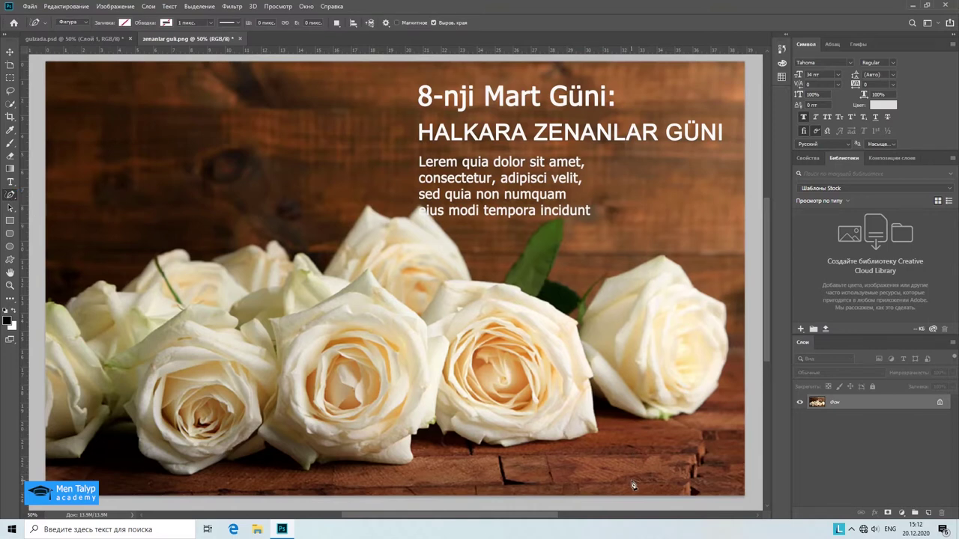
drag(631, 480, 731, 429)
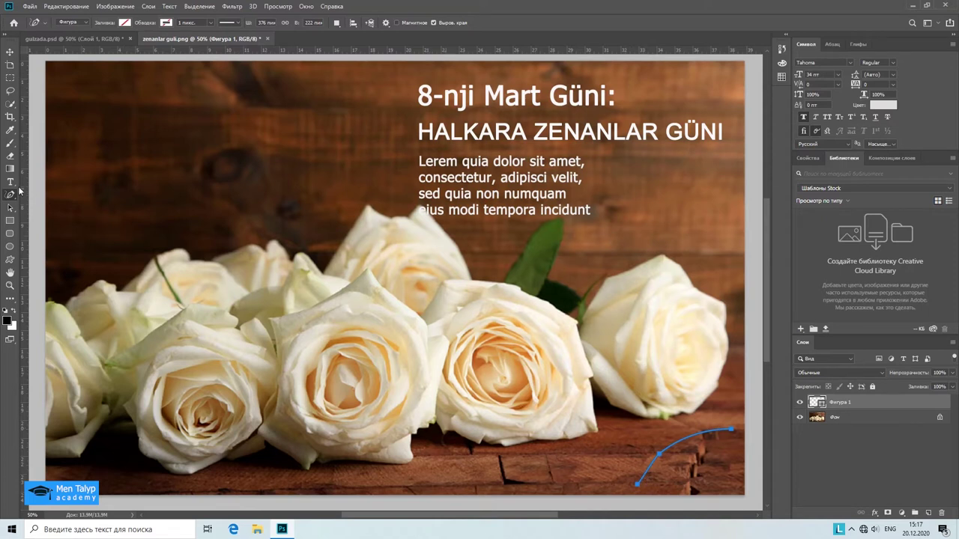
click(11, 183)
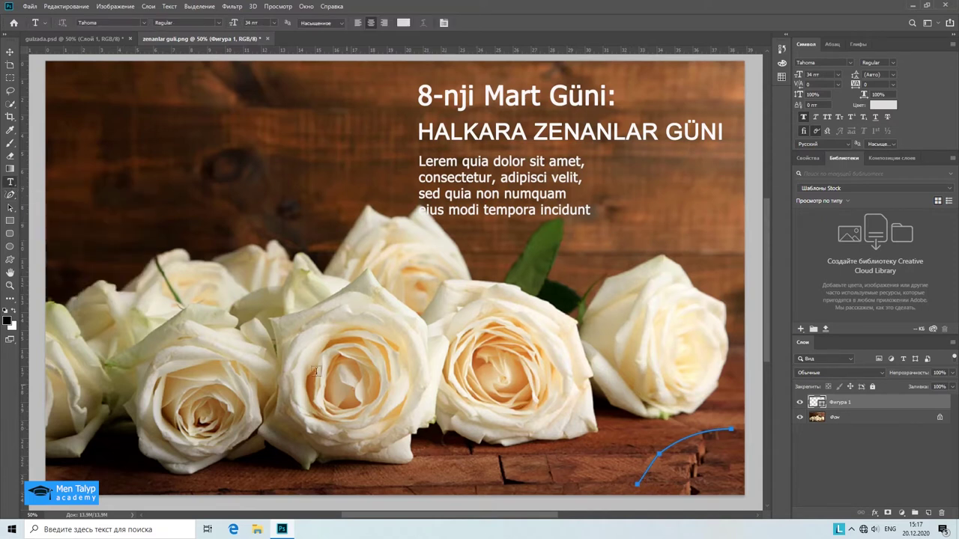
click(664, 446)
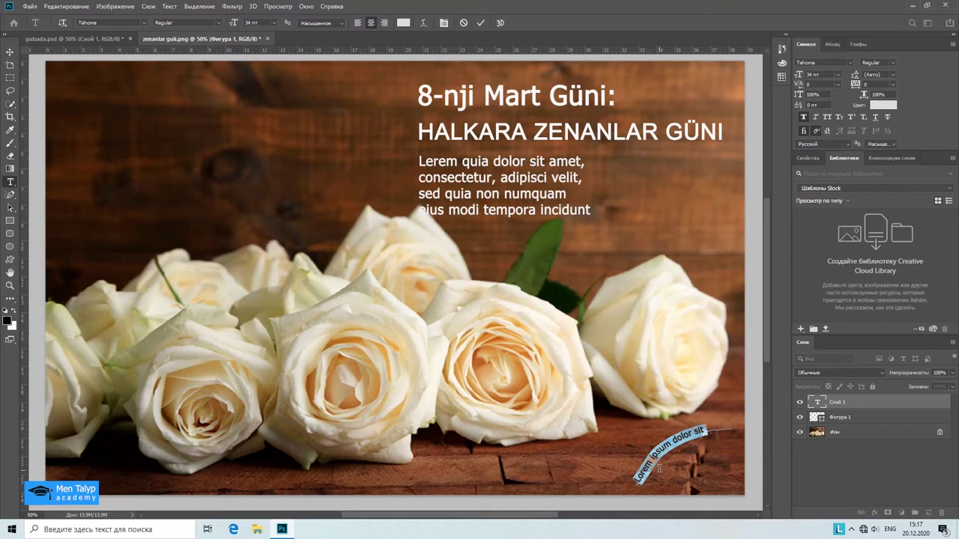
text(www.mentalyp.com)
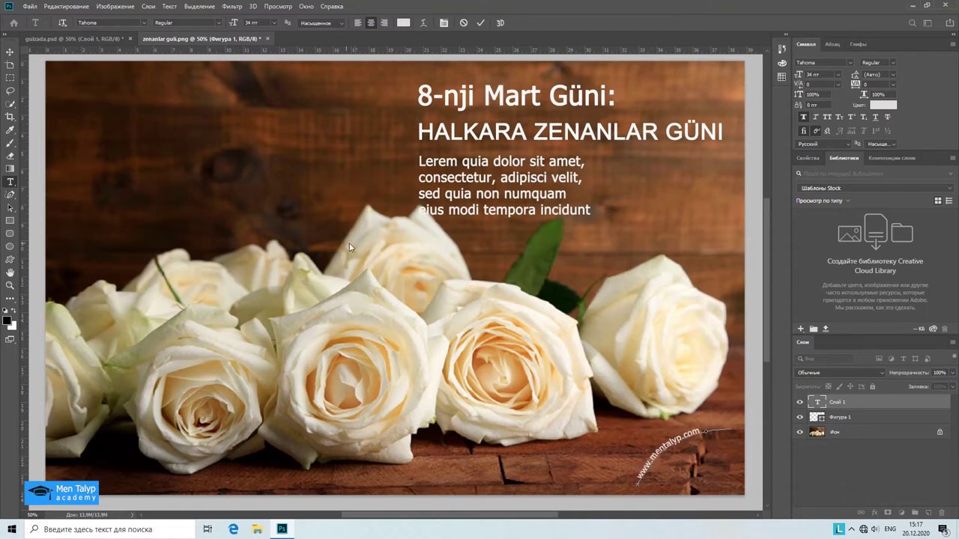
click(481, 24)
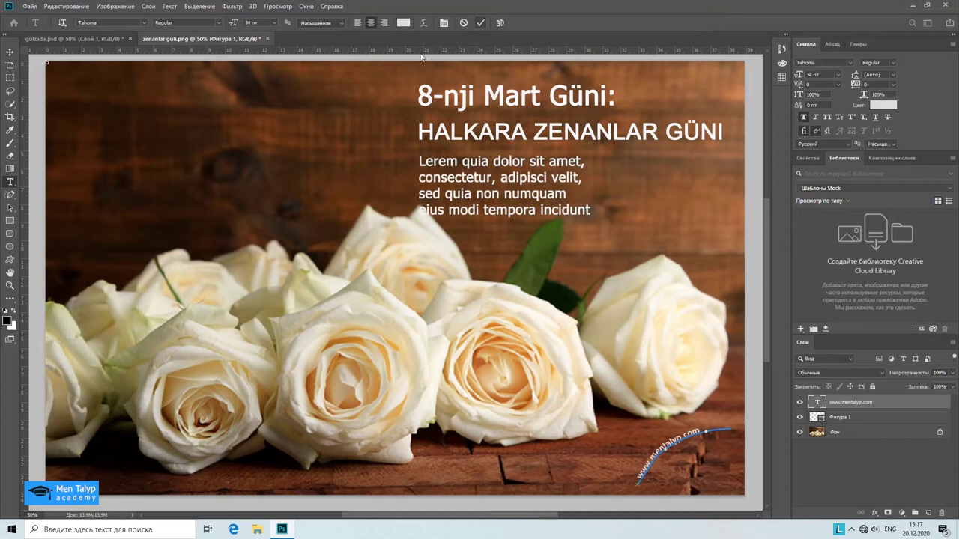
click(10, 51)
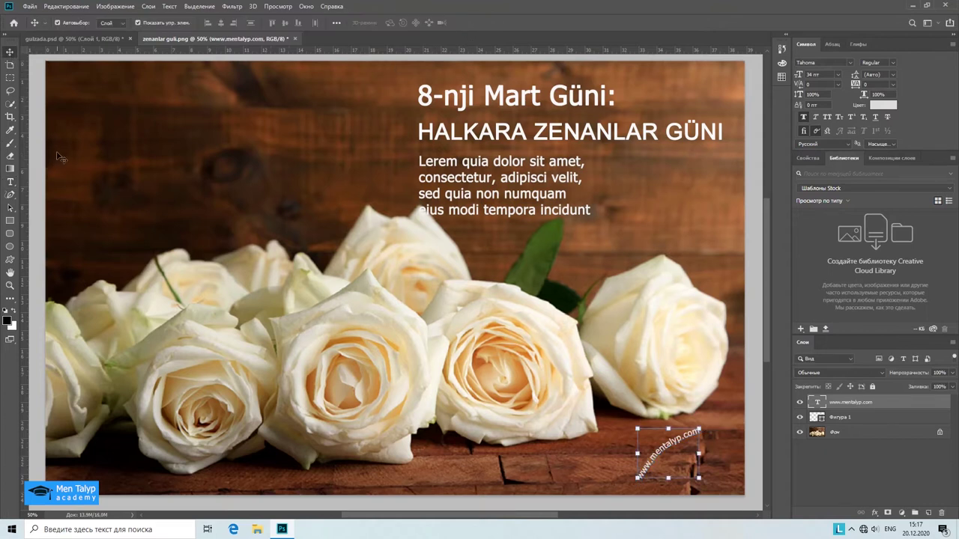
- Tilt the curved website text with Rotate and nudge it up-left into the corner
drag(669, 456, 709, 455)
click(66, 6)
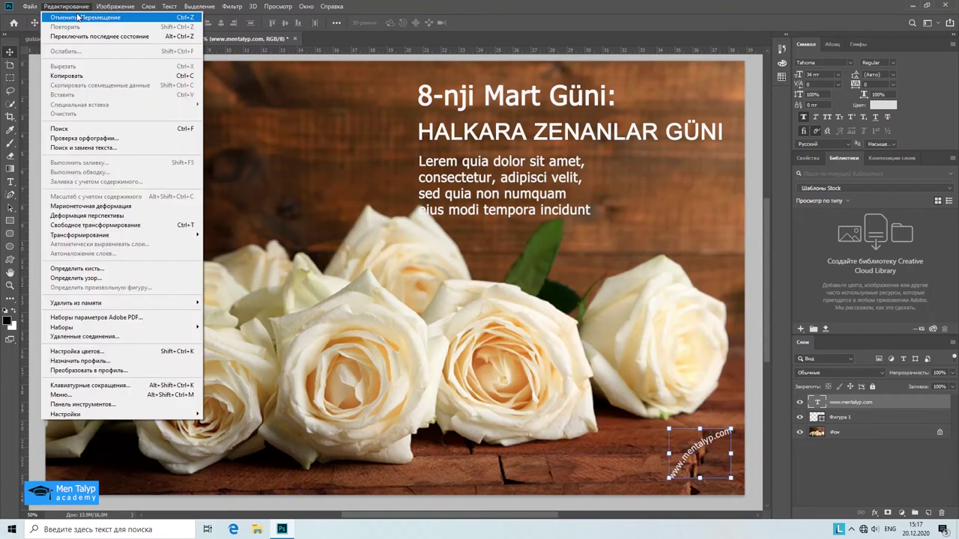
mouse_move(79, 235)
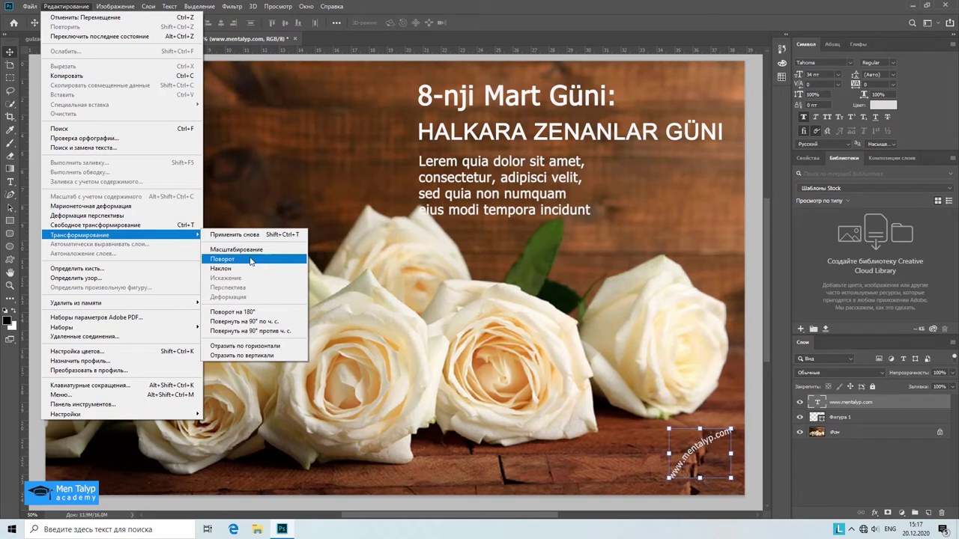
click(251, 259)
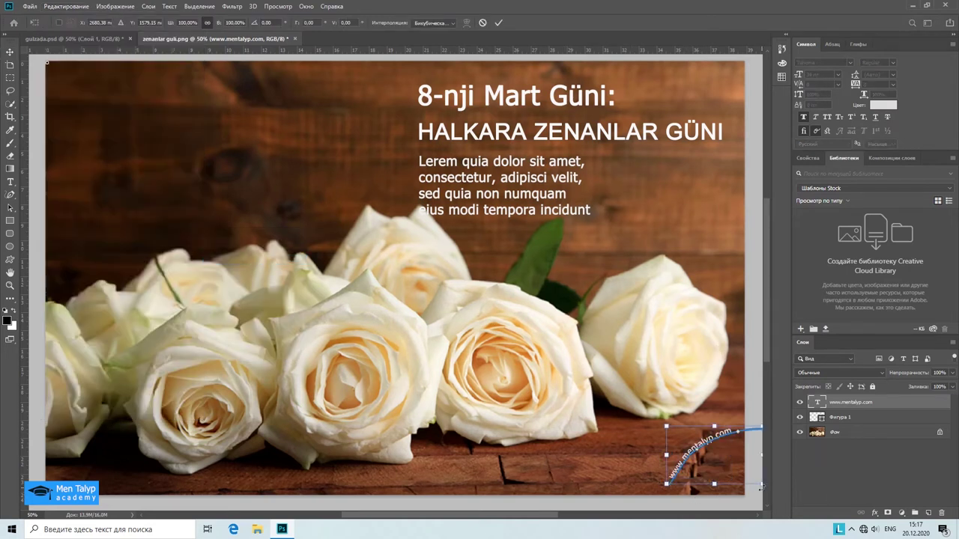
mouse_move(760, 485)
mouse_down()
mouse_move(738, 466)
mouse_move(763, 471)
mouse_up()
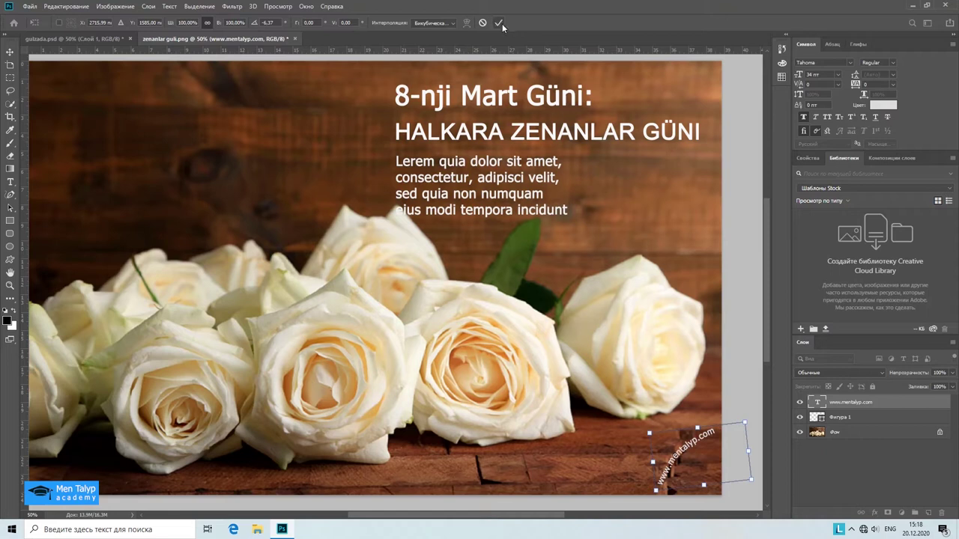
click(499, 23)
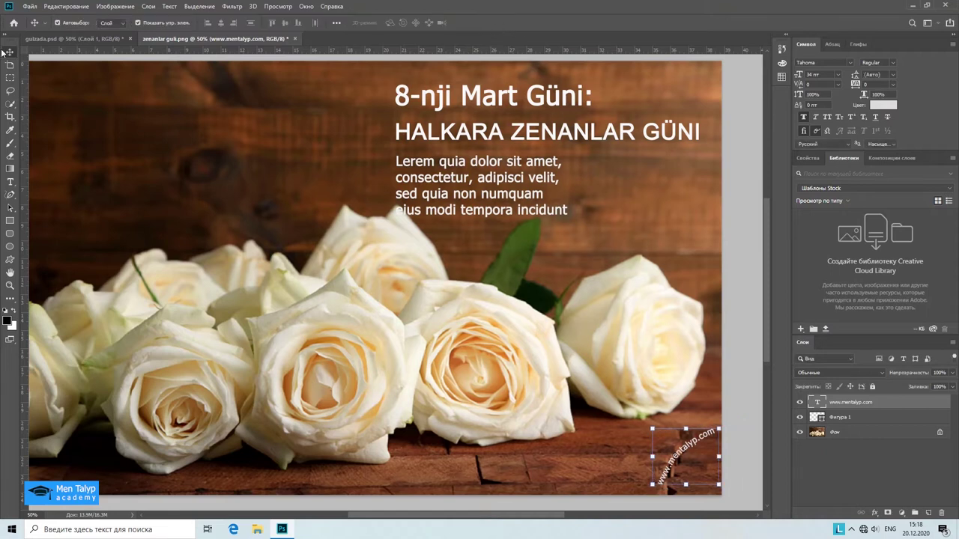
click(609, 463)
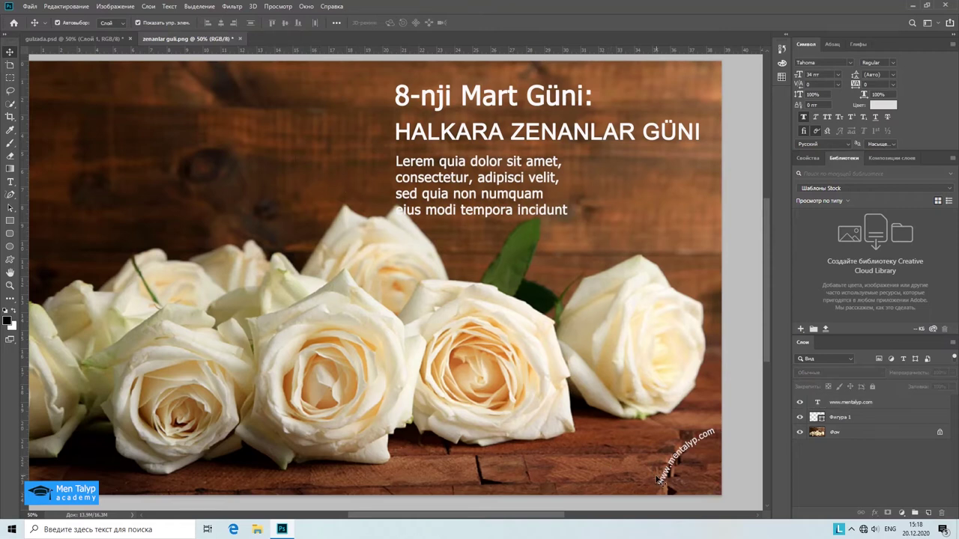
drag(682, 465, 673, 449)
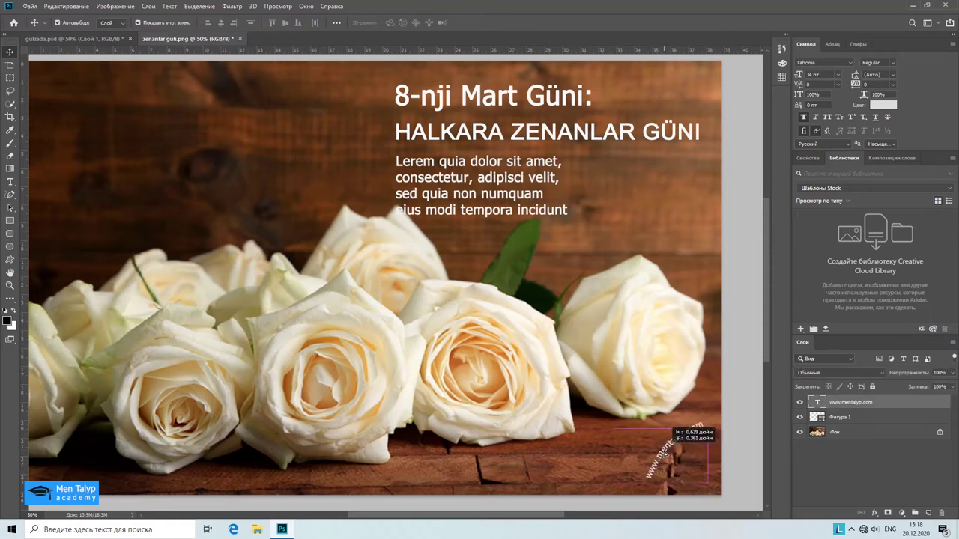
drag(674, 449, 663, 458)
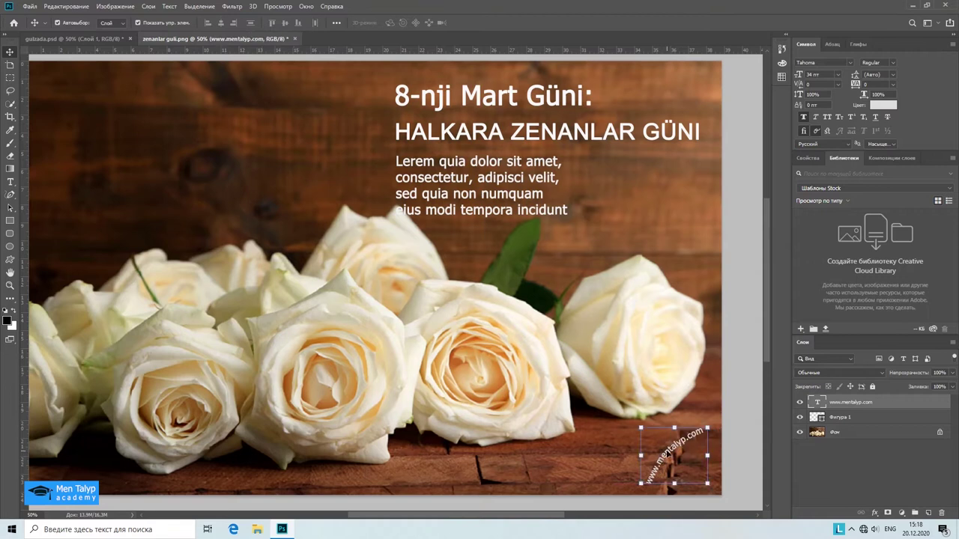
double_click(663, 459)
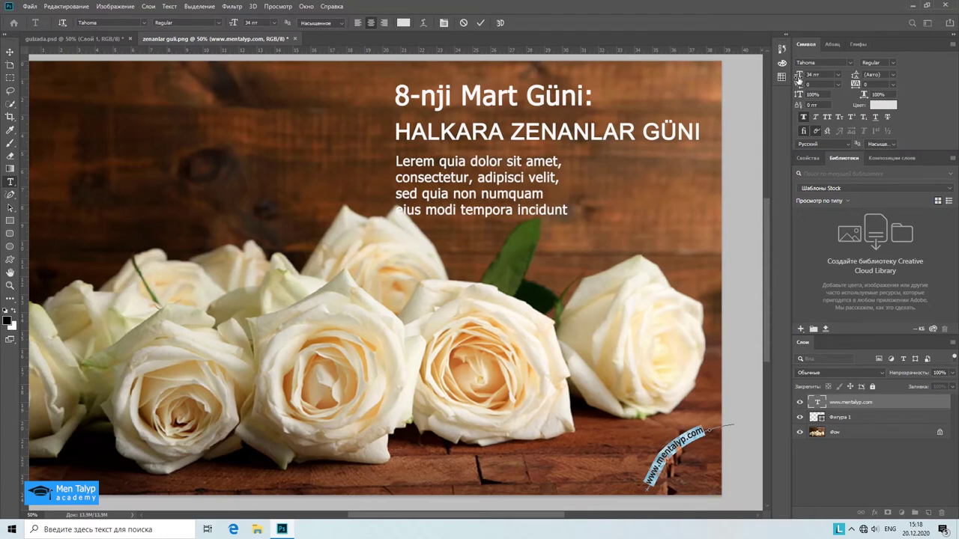
drag(799, 78, 798, 76)
key(Return)
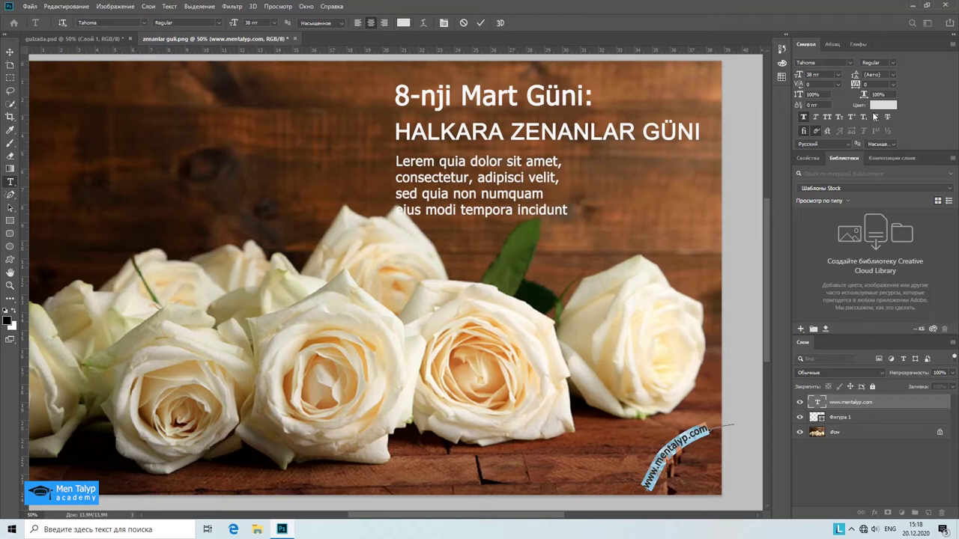
- Reposition the enlarged website text snugly in the bottom-right corner
click(10, 52)
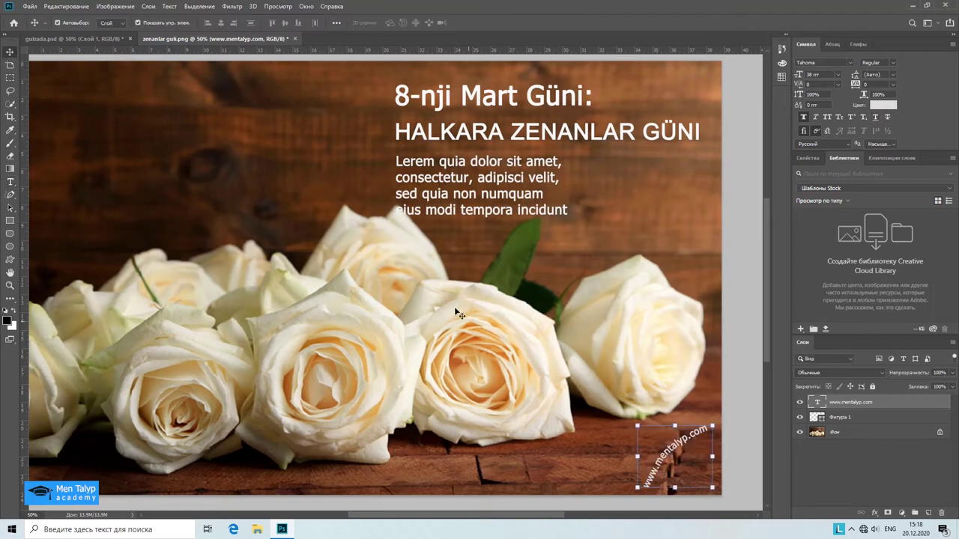
click(625, 453)
drag(684, 458, 680, 448)
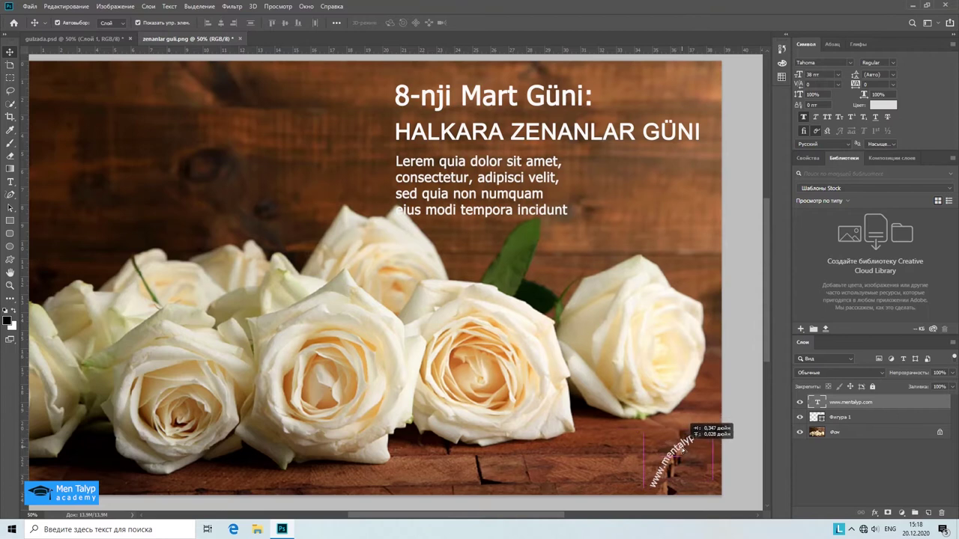
drag(682, 448, 678, 453)
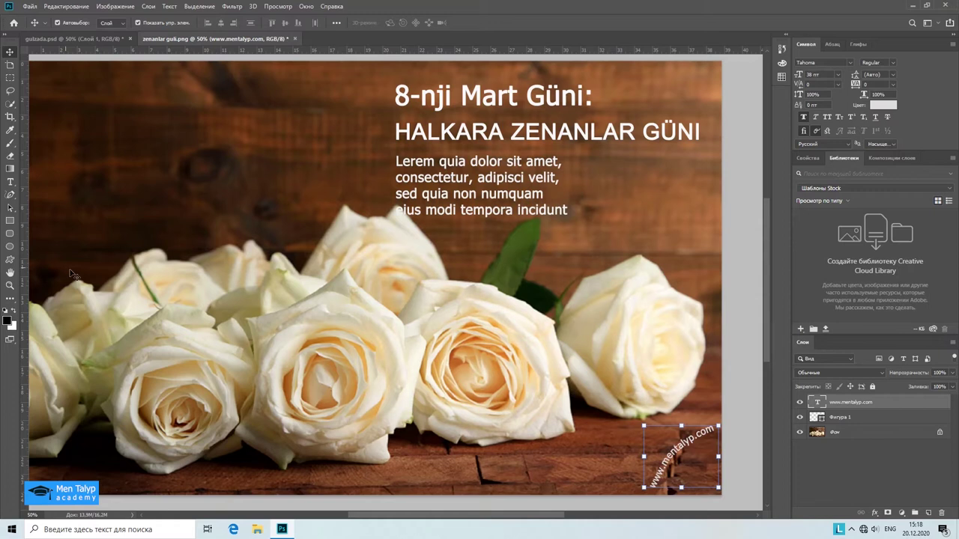
click(681, 346)
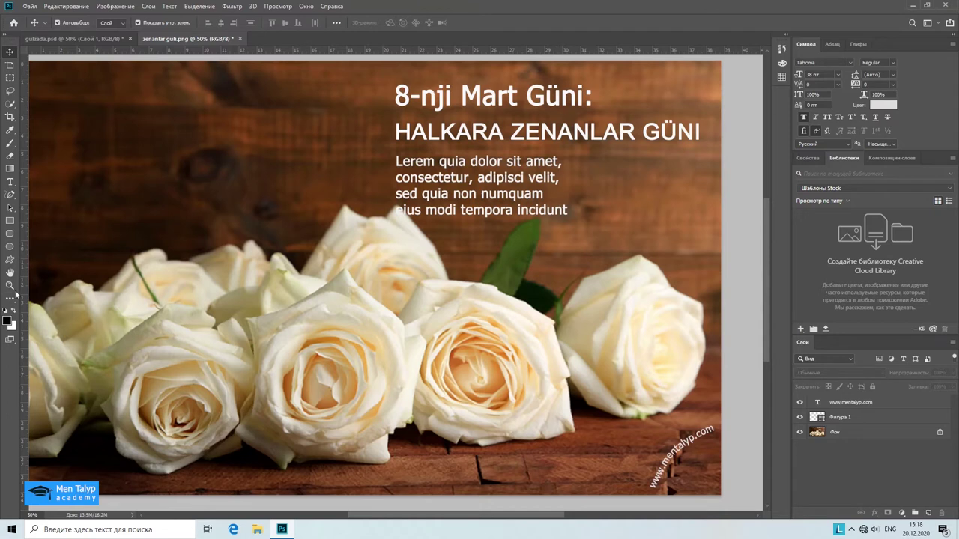
- Paste 'Halkara zenanlar Güni' around a new ellipse and move the arc beside the body text
click(10, 247)
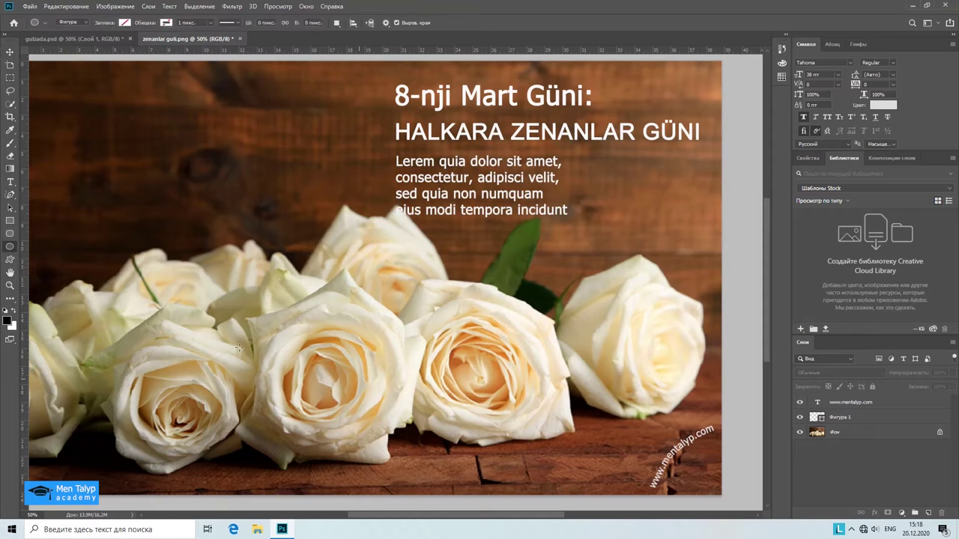
mouse_move(573, 426)
mouse_down()
mouse_move(637, 495)
mouse_move(645, 487)
mouse_up()
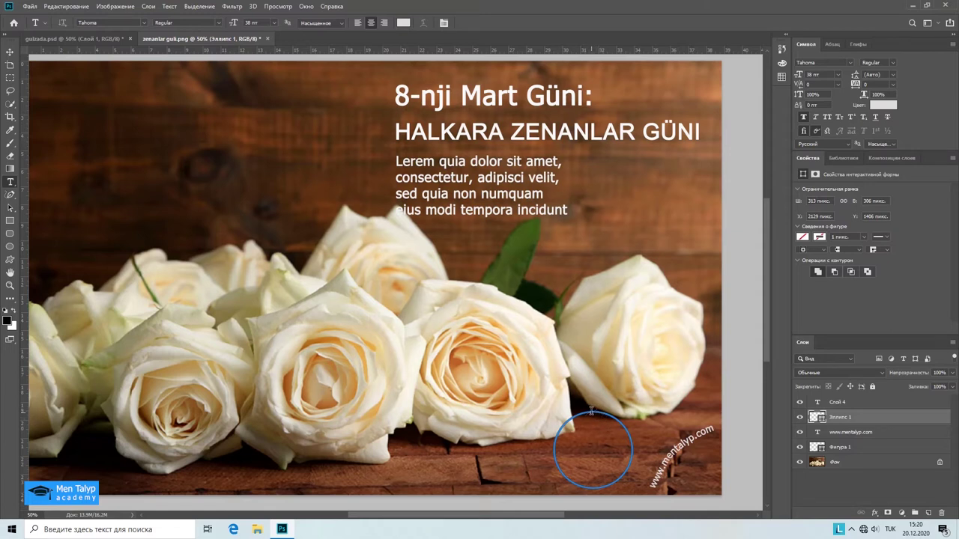
click(591, 411)
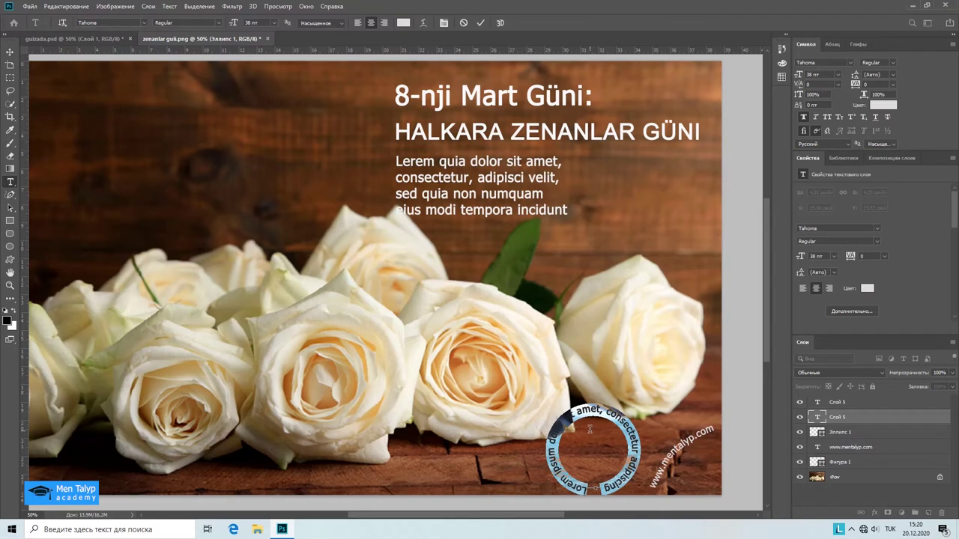
key(ctrl+v)
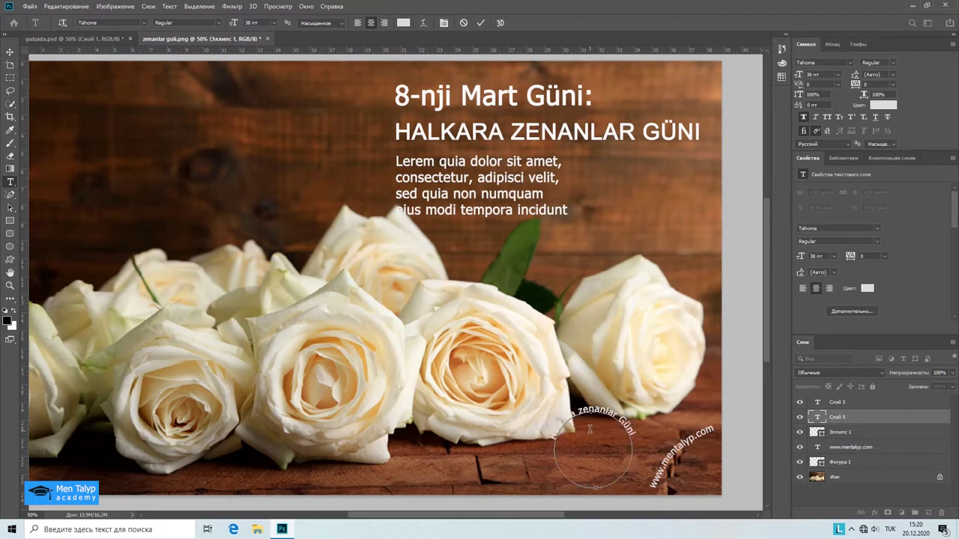
click(10, 52)
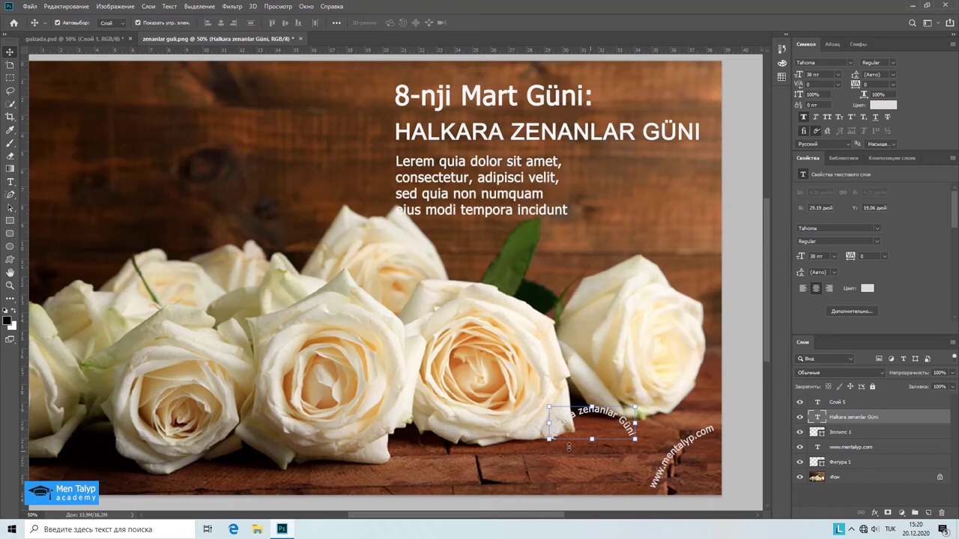
mouse_move(599, 412)
mouse_down()
mouse_move(610, 431)
mouse_move(635, 266)
mouse_move(671, 154)
mouse_up()
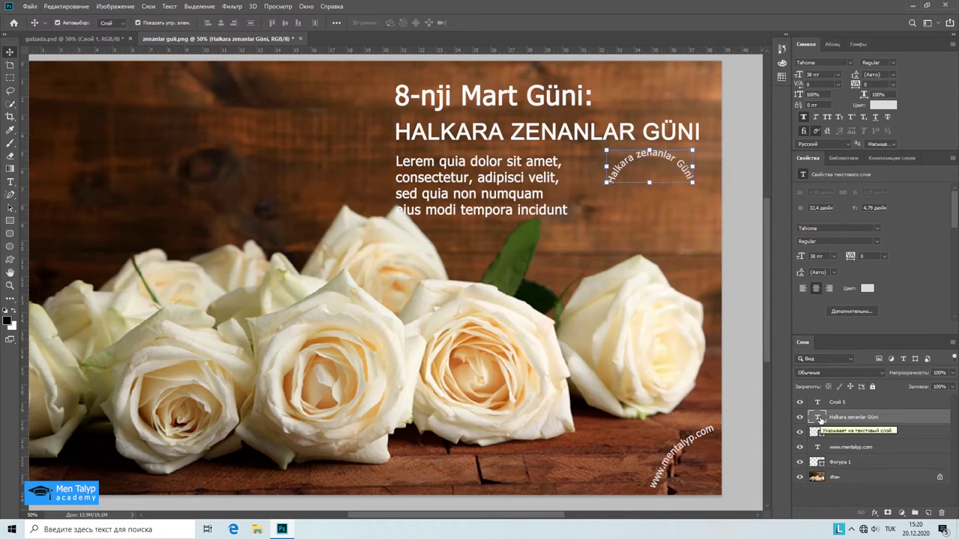
- Duplicate the 'Halkara zenanlar Güni' text layer and move the copy just below the original
right_click(822, 418)
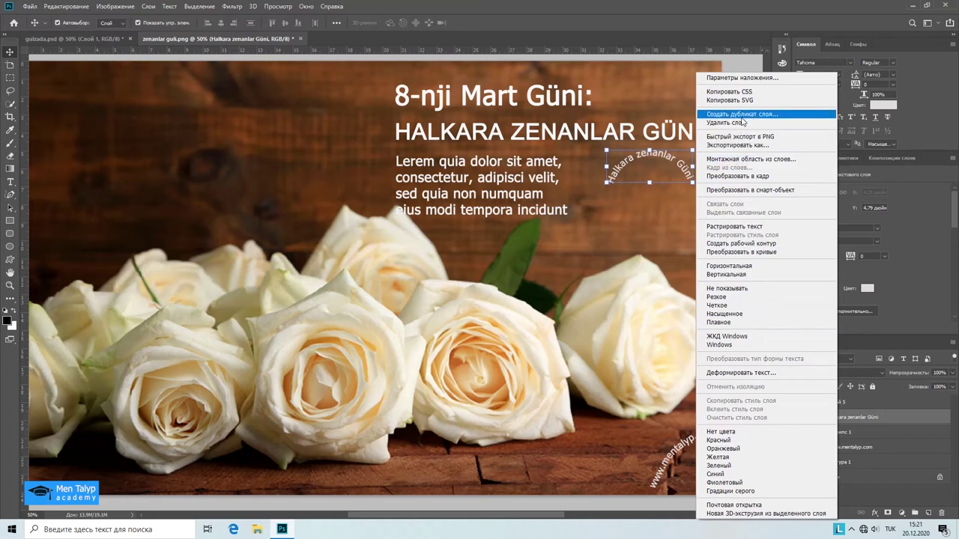
click(744, 116)
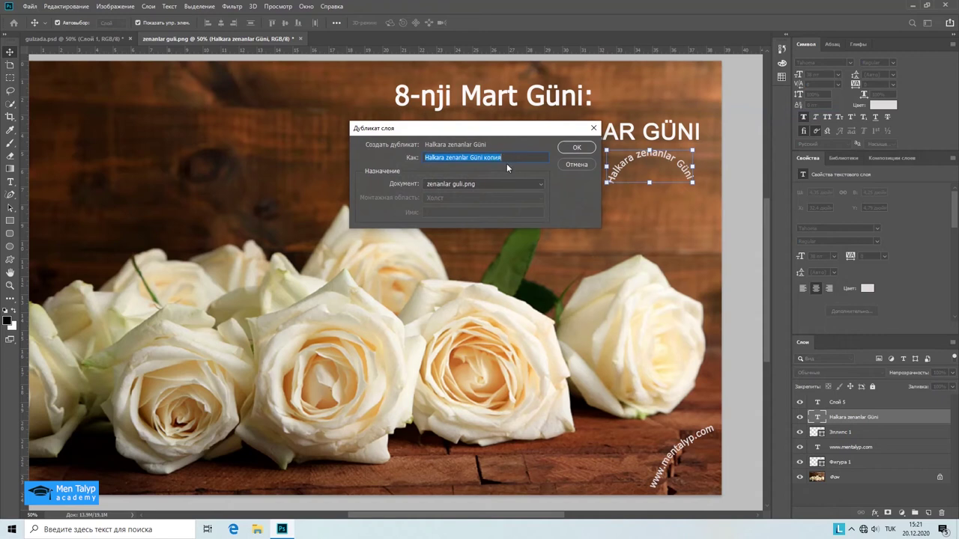
click(576, 148)
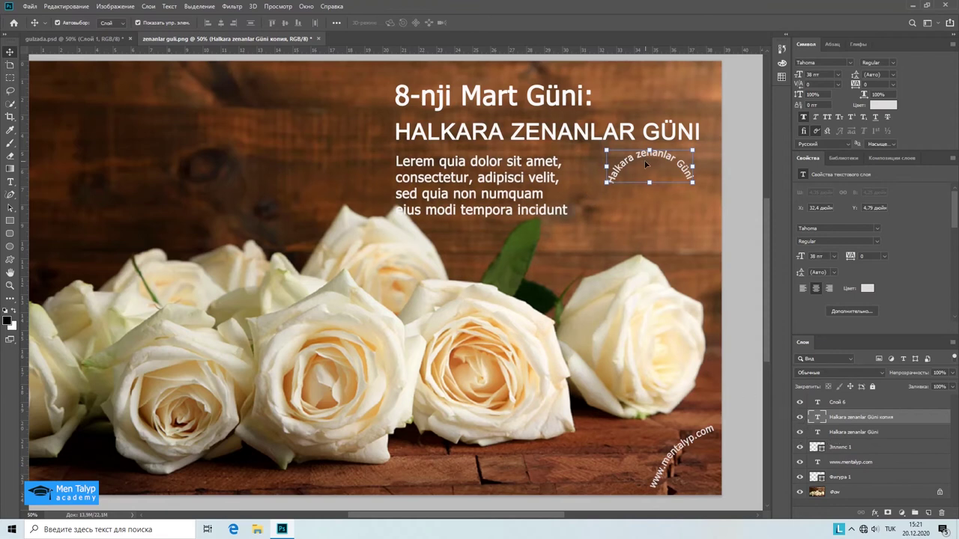
drag(657, 162, 656, 208)
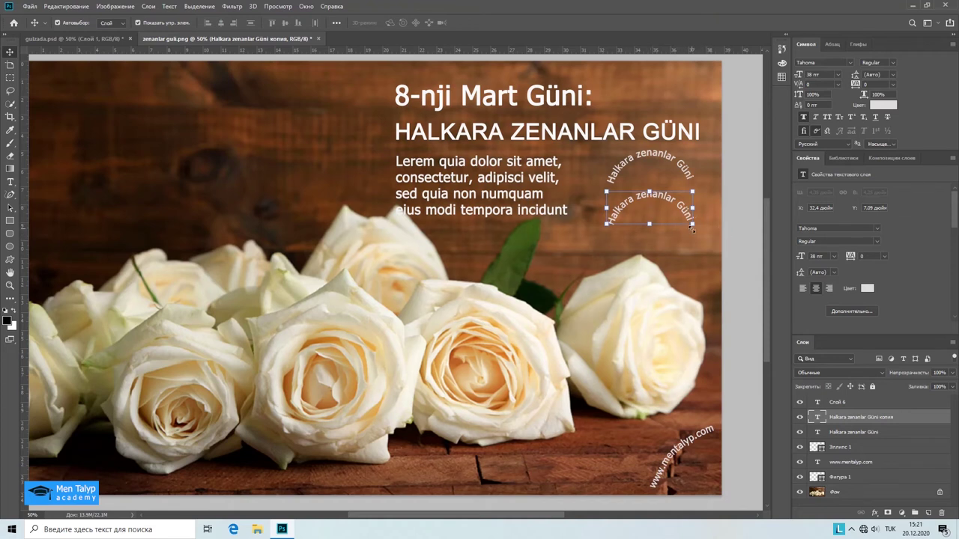
- Rotate the copied arc about 180° and move it up to close the circular text ring
click(72, 9)
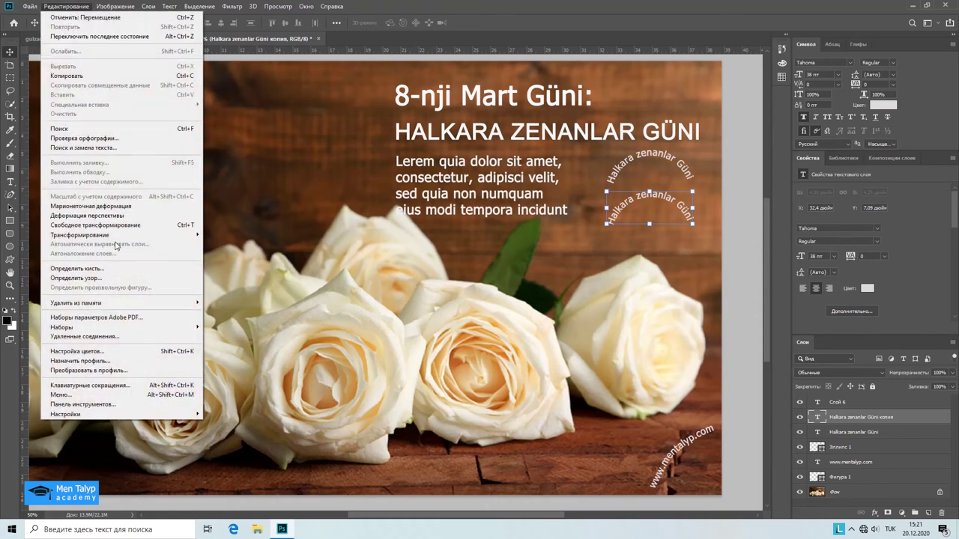
mouse_move(79, 234)
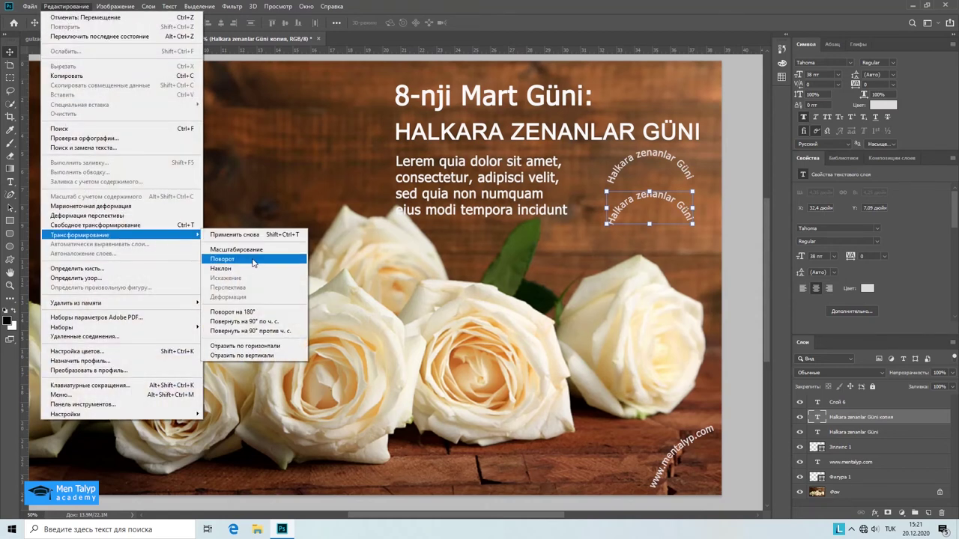
click(253, 260)
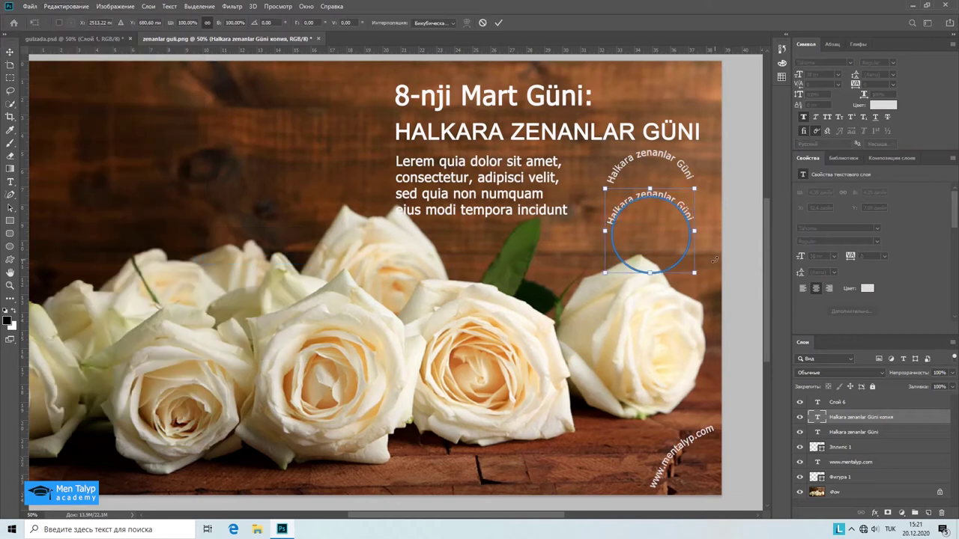
mouse_move(705, 279)
mouse_down()
mouse_move(548, 228)
mouse_move(550, 184)
mouse_move(569, 142)
mouse_move(570, 157)
mouse_up()
mouse_move(681, 257)
mouse_down()
mouse_move(682, 210)
mouse_move(681, 223)
mouse_move(667, 220)
mouse_up()
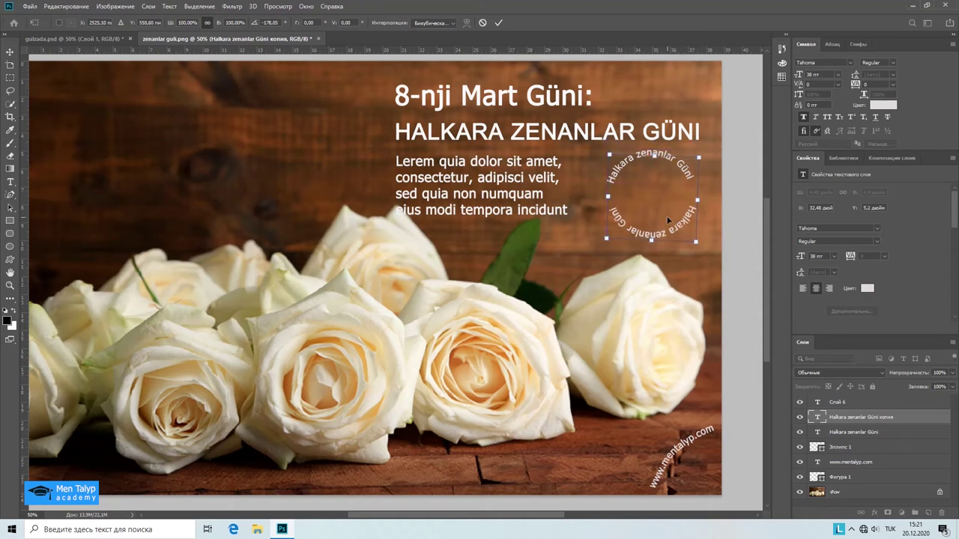
key(Return)
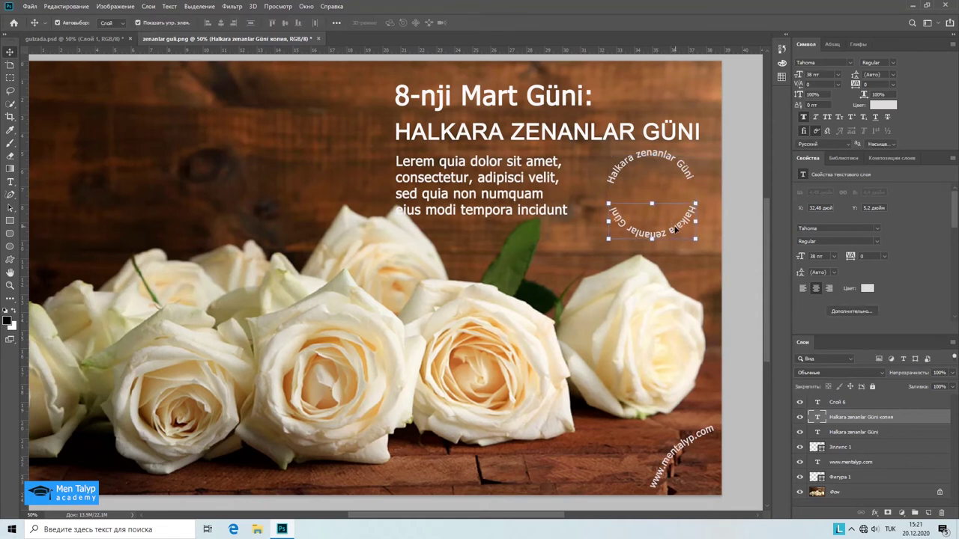
drag(685, 234, 676, 228)
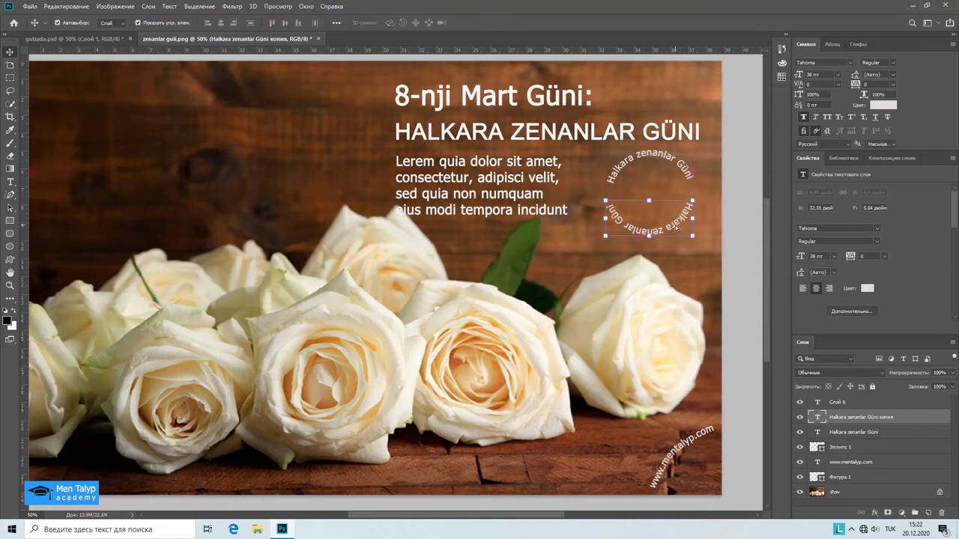
- Add a new Lorem Ipsum text line below the ring
click(691, 262)
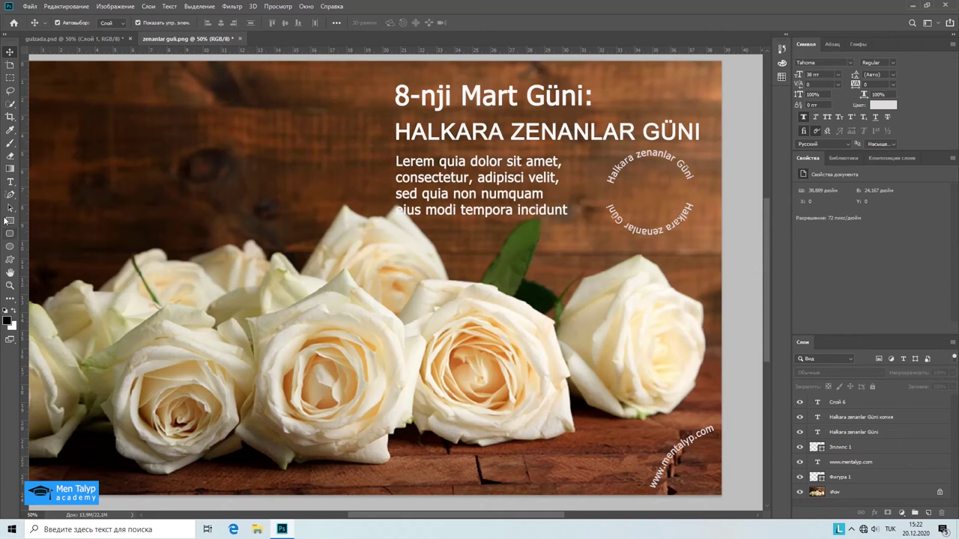
click(11, 182)
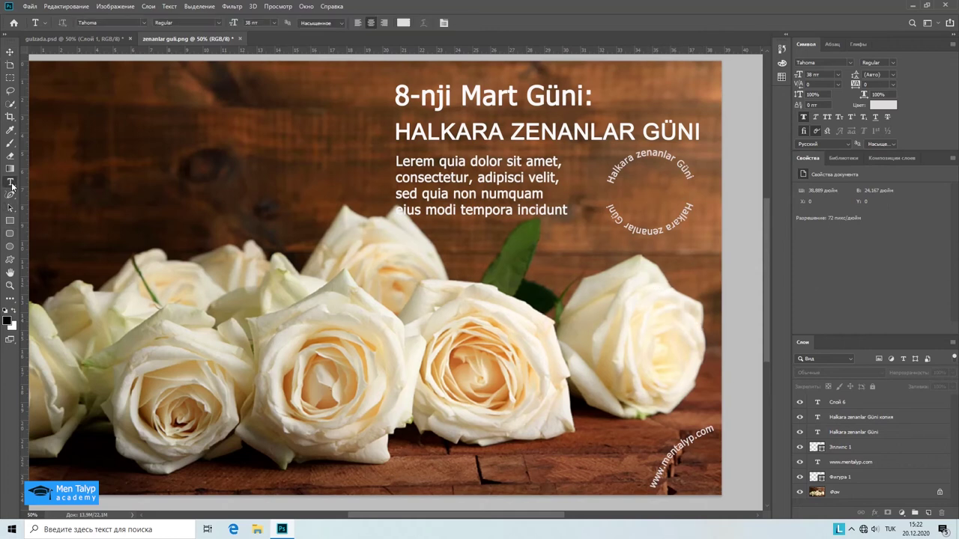
click(570, 251)
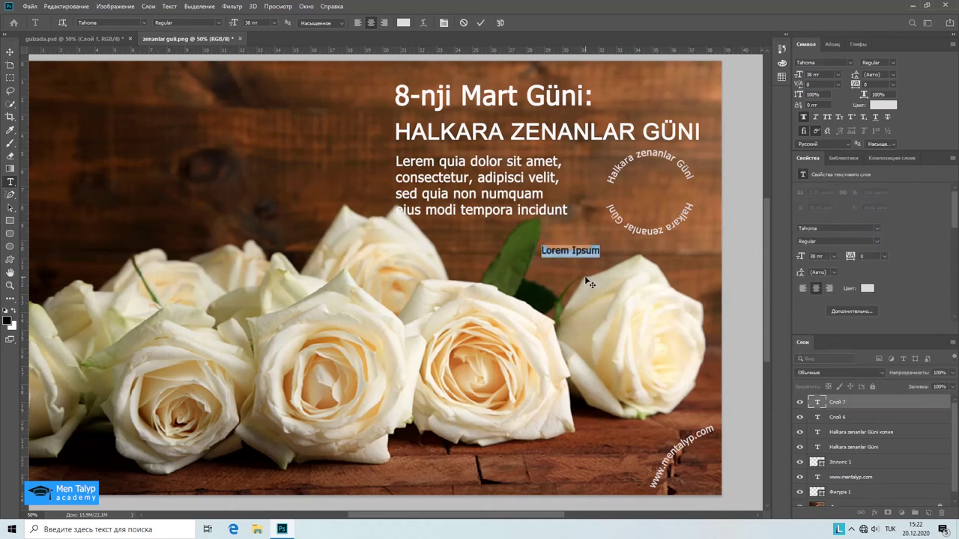
- Replace the placeholder with '100%' and enlarge it to 86 pt Tahoma
key(BackSpace)
text(0)
text(%)
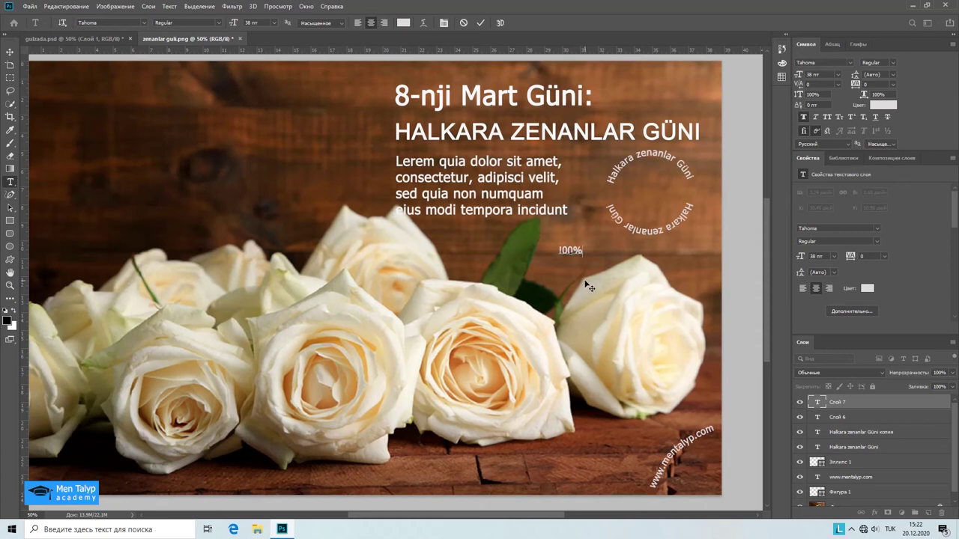
key(ctrl+Return)
key(v)
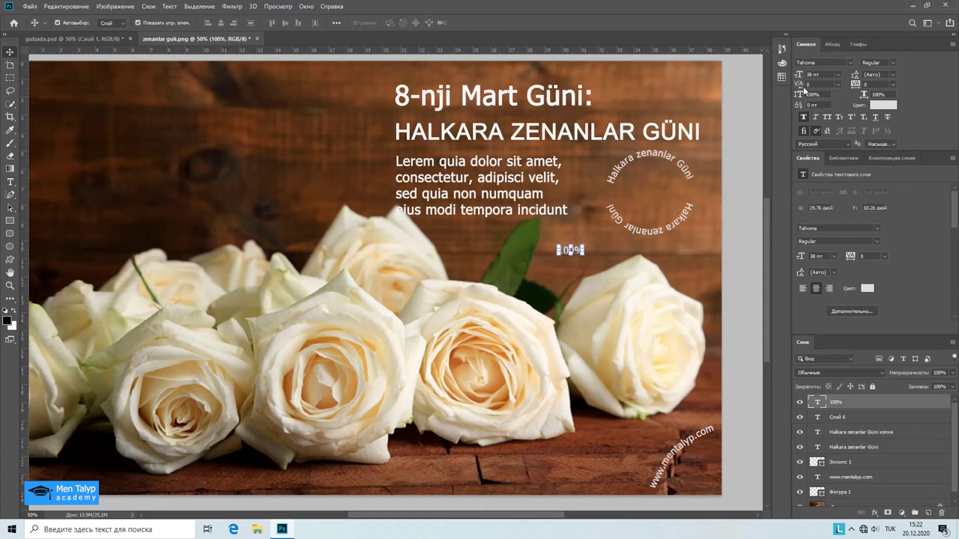
drag(799, 76, 813, 76)
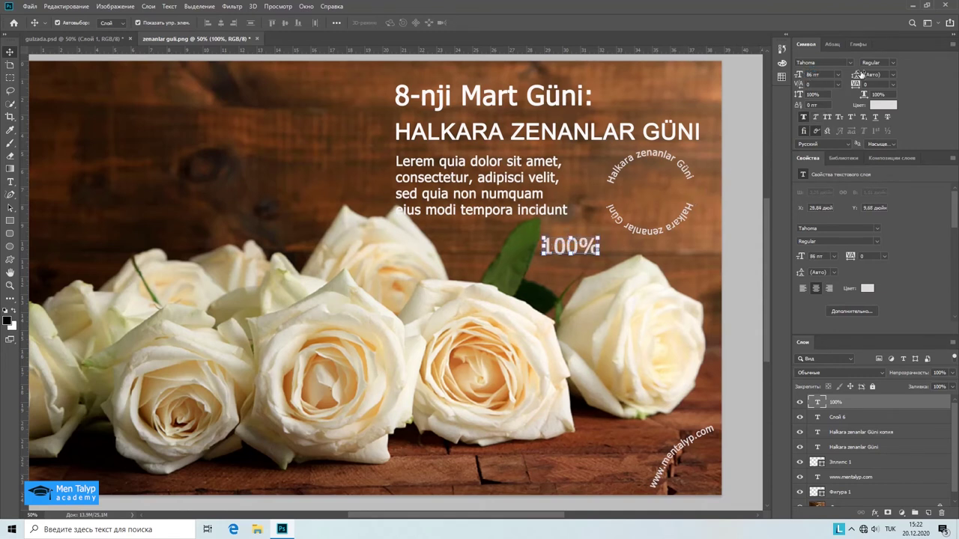
- Make '100%' Bold, centre it inside the text ring, and reduce it to 76 pt
click(892, 63)
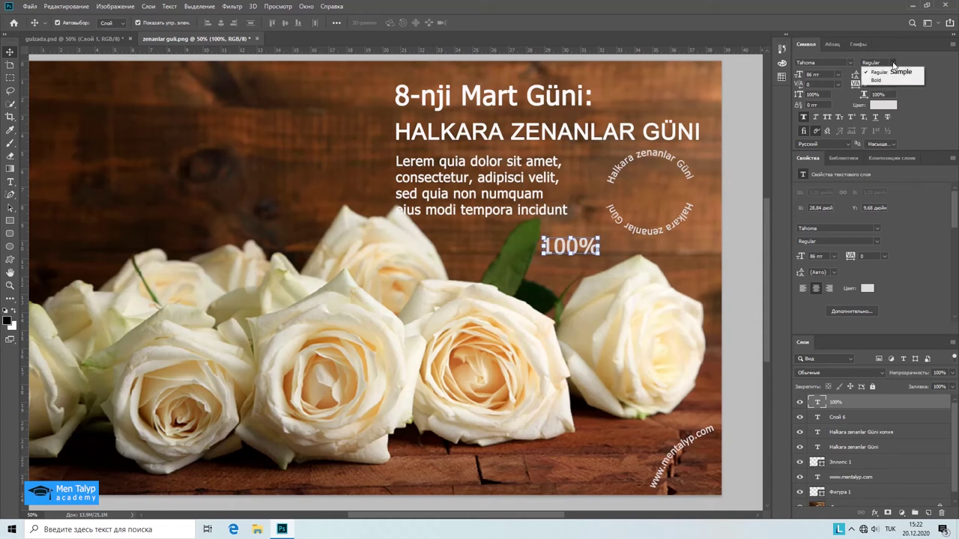
click(875, 80)
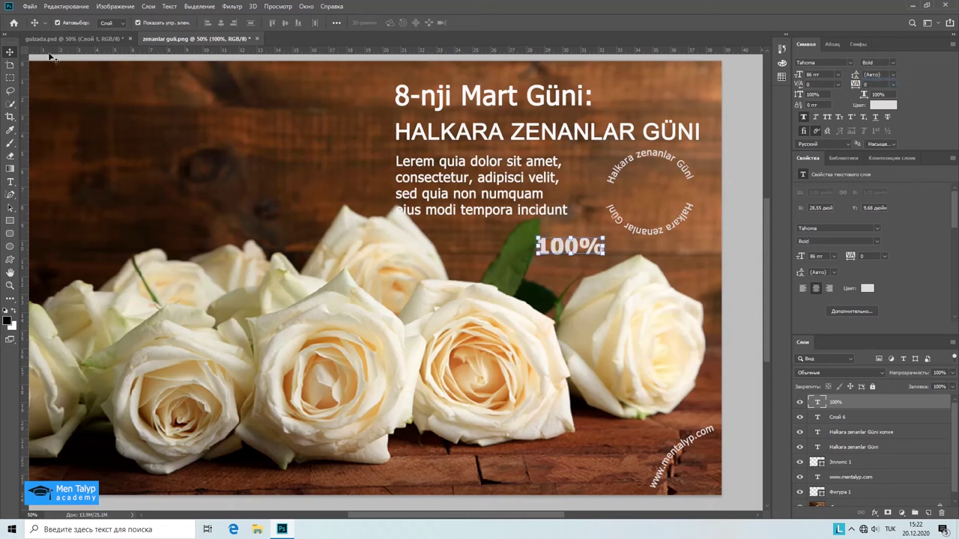
drag(575, 248, 658, 199)
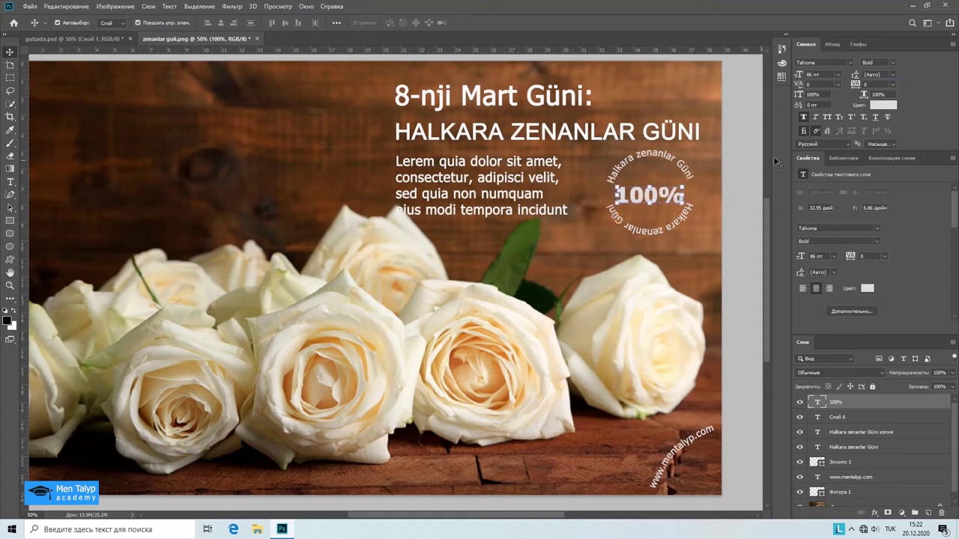
drag(803, 78, 778, 102)
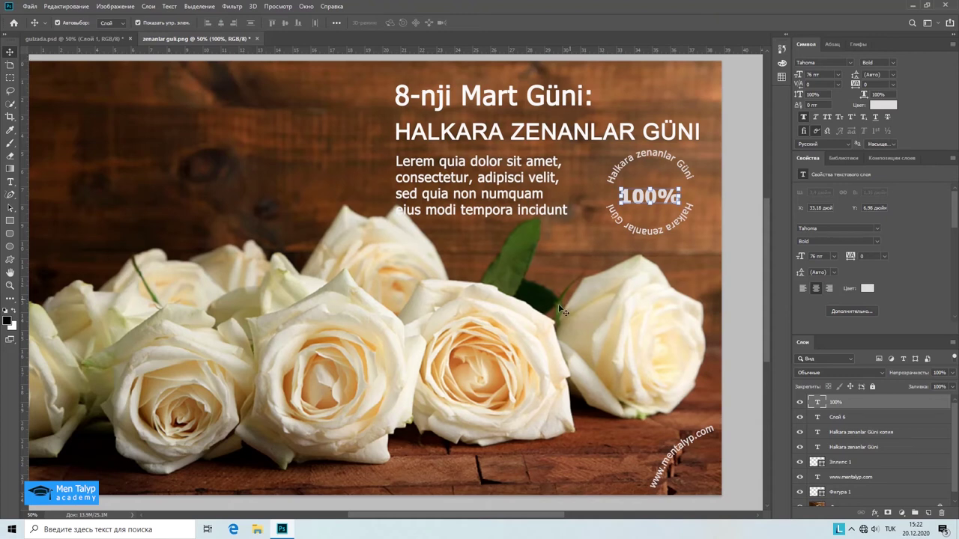
click(665, 239)
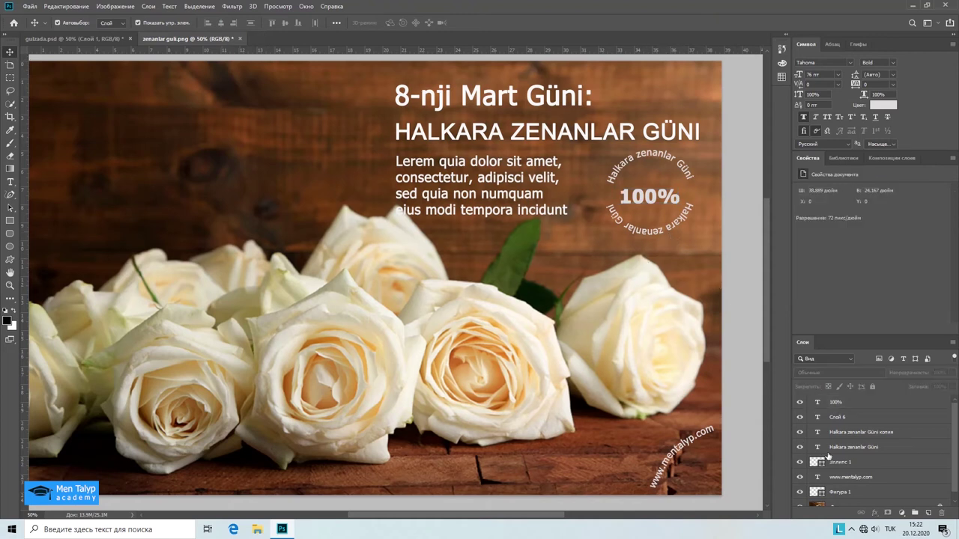
- Nudge the flipped lower 'Halkara zenanlar Güni' arc slightly higher so the ring surrounds 100% evenly
click(667, 226)
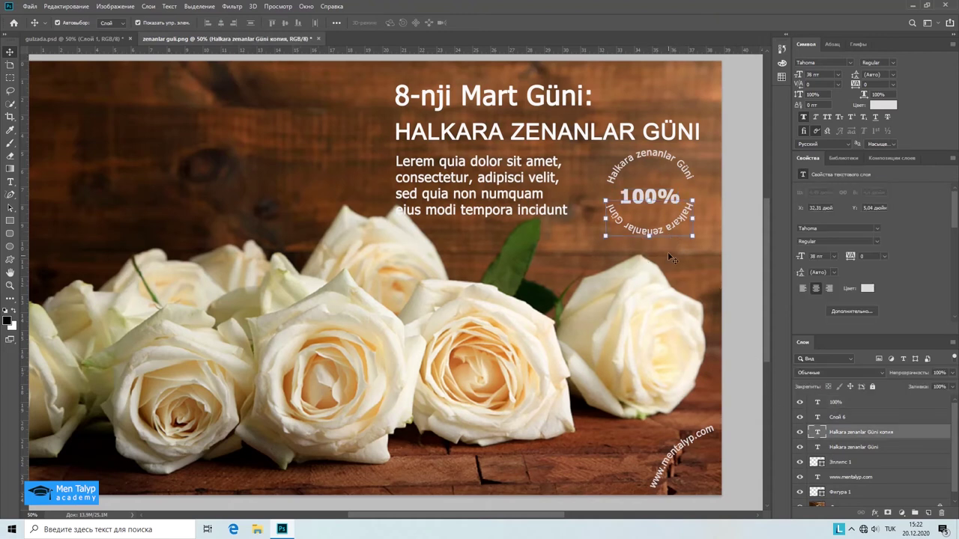
drag(682, 219, 684, 220)
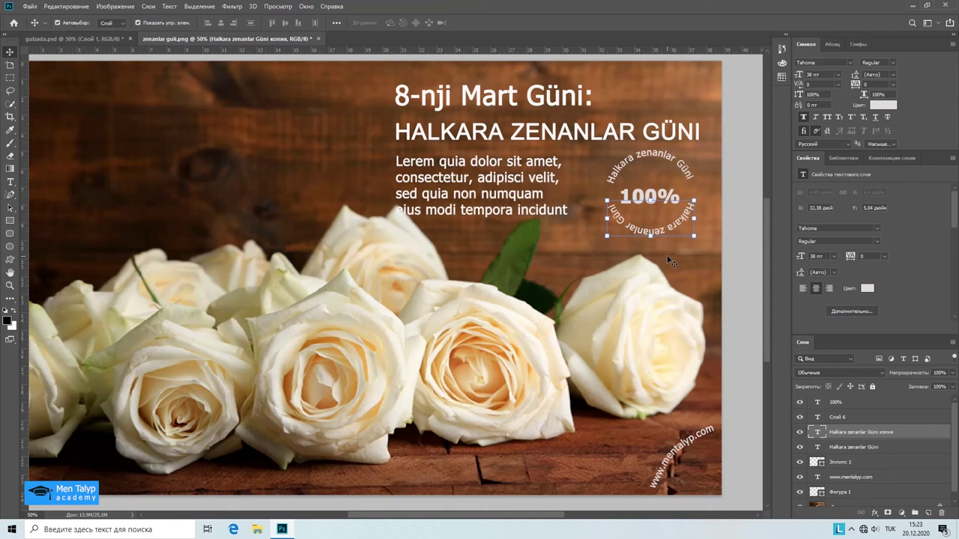
drag(669, 227, 671, 224)
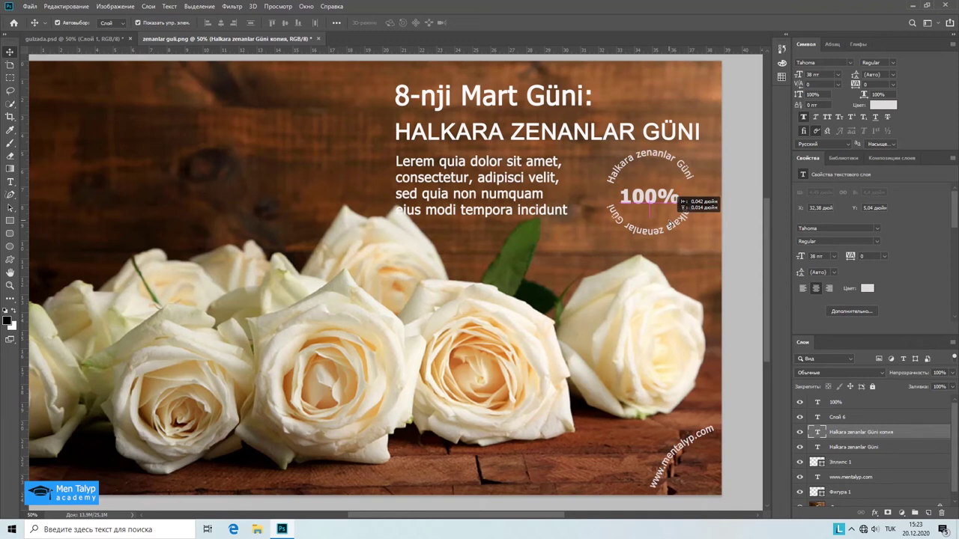
drag(670, 223, 665, 226)
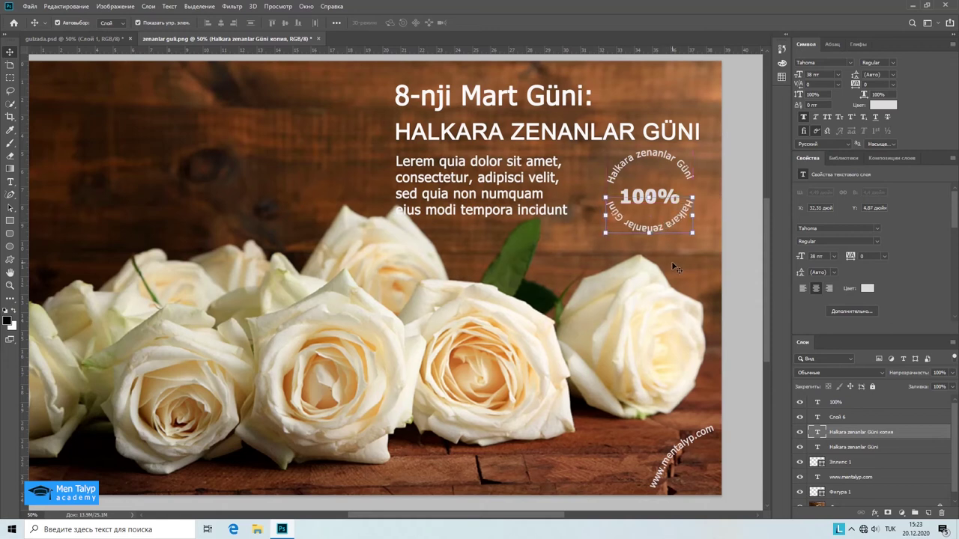
click(678, 259)
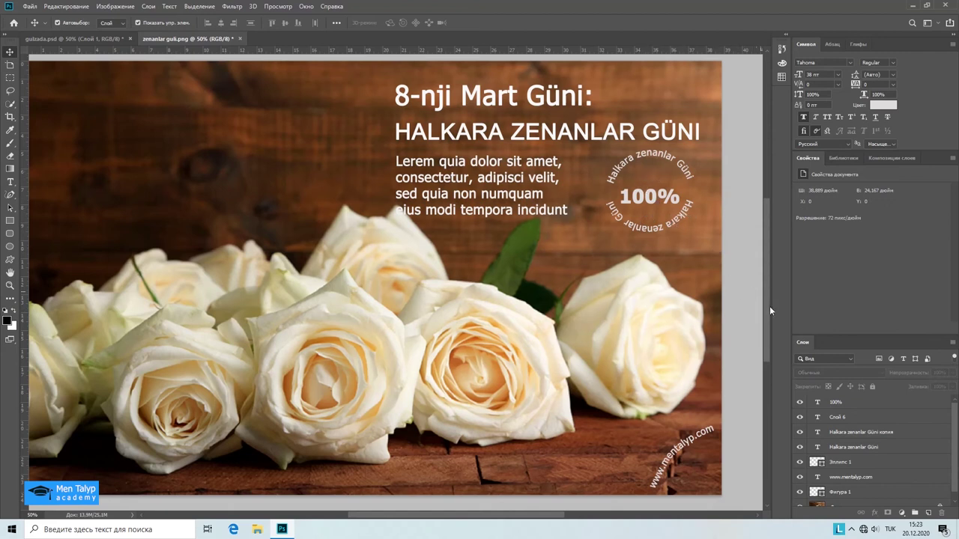
double_click(807, 404)
click(799, 402)
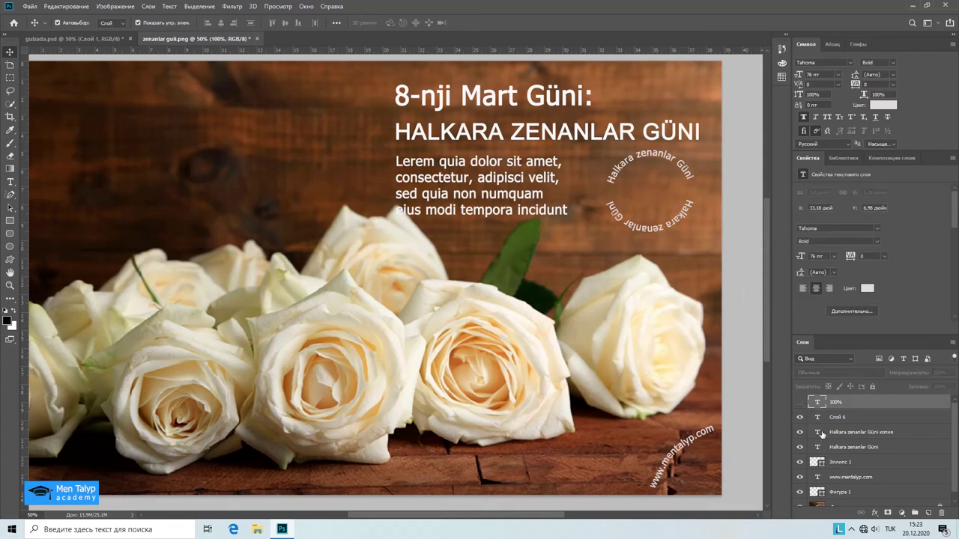
click(816, 433)
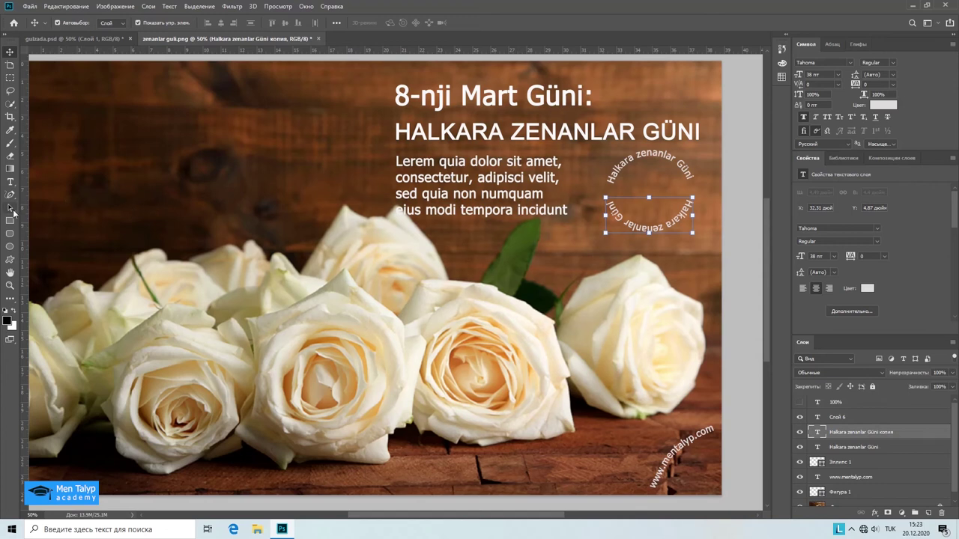
click(13, 211)
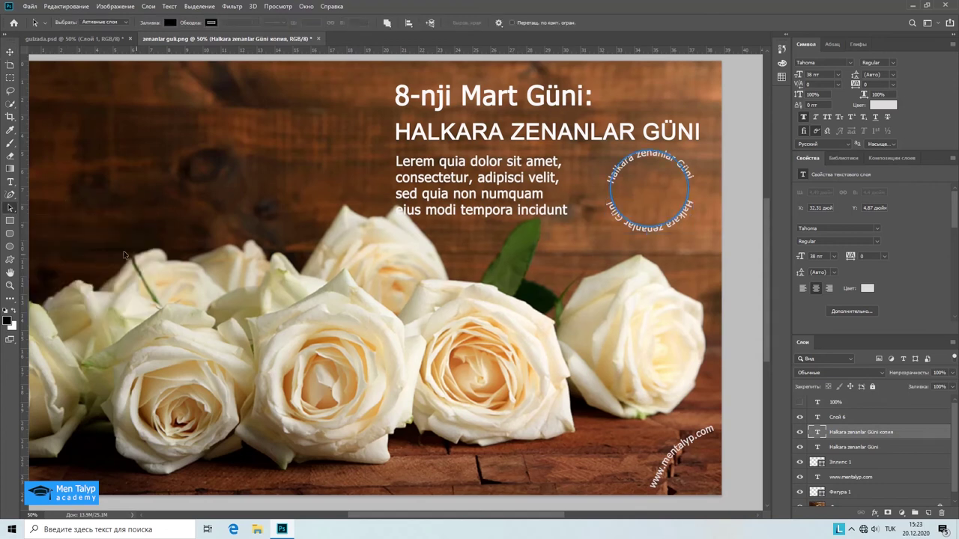
drag(661, 235, 659, 218)
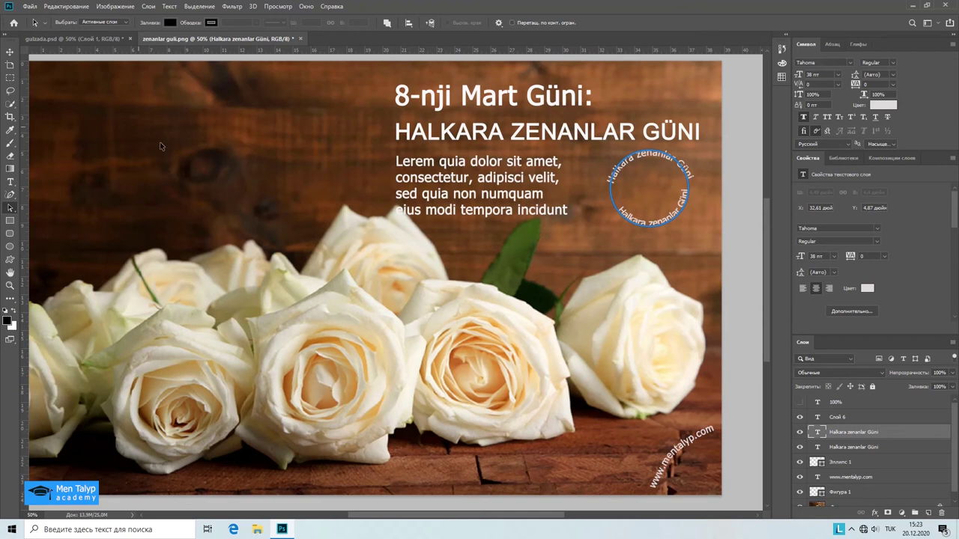
click(10, 51)
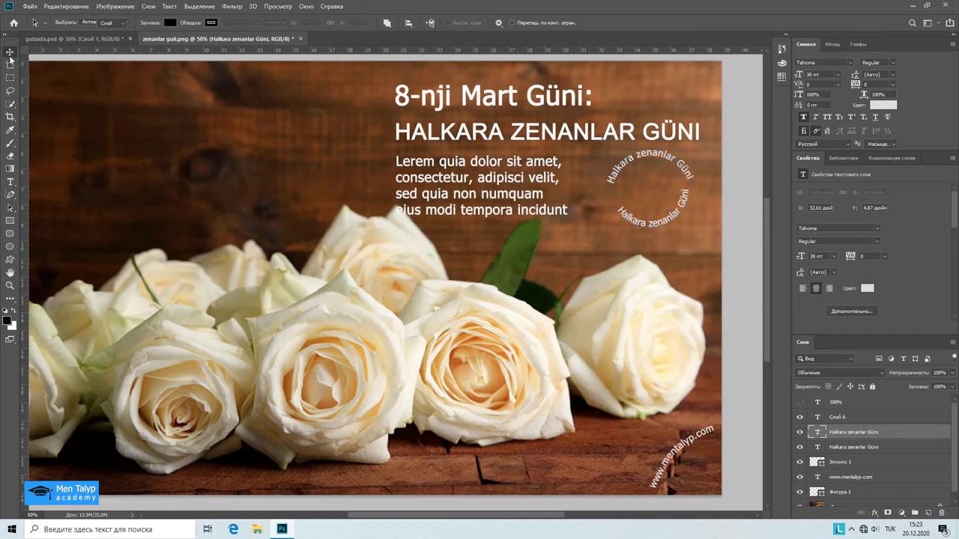
click(621, 266)
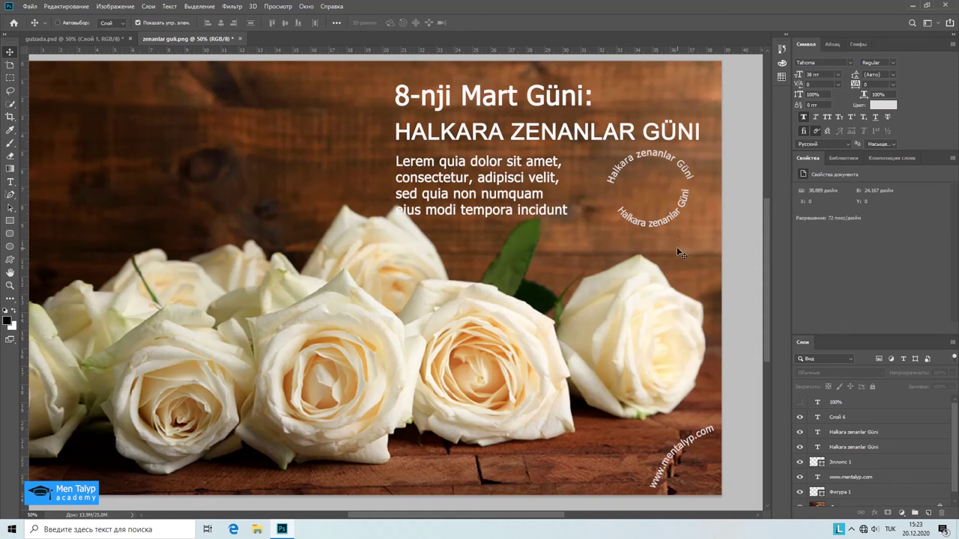
key(ctrl+z)
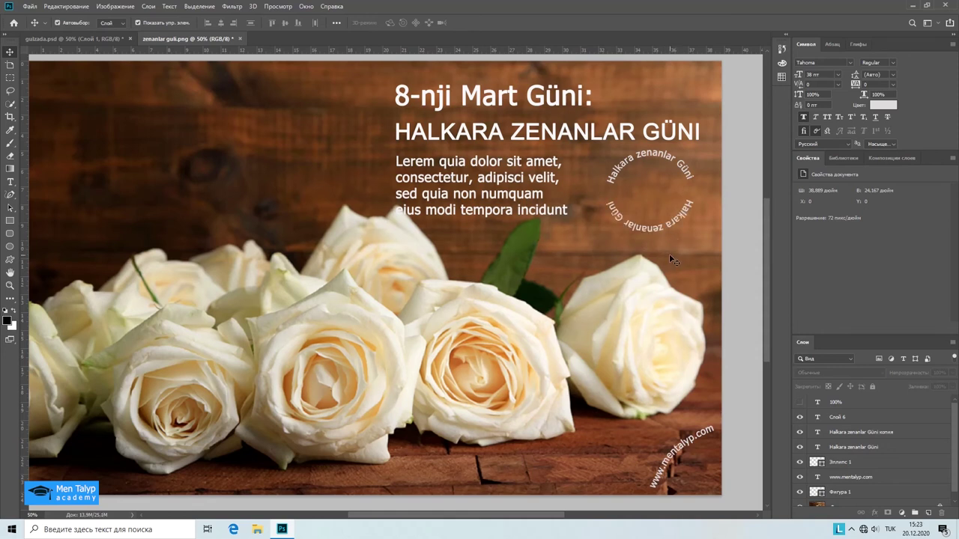
- Make the 100% layer visible and drag it into the centre of the ring
click(800, 404)
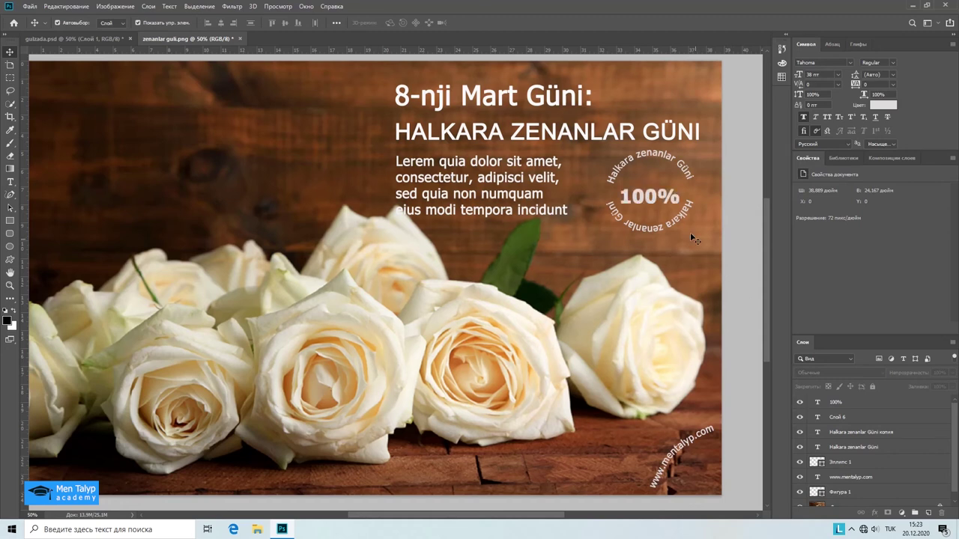
click(657, 198)
drag(657, 198, 659, 192)
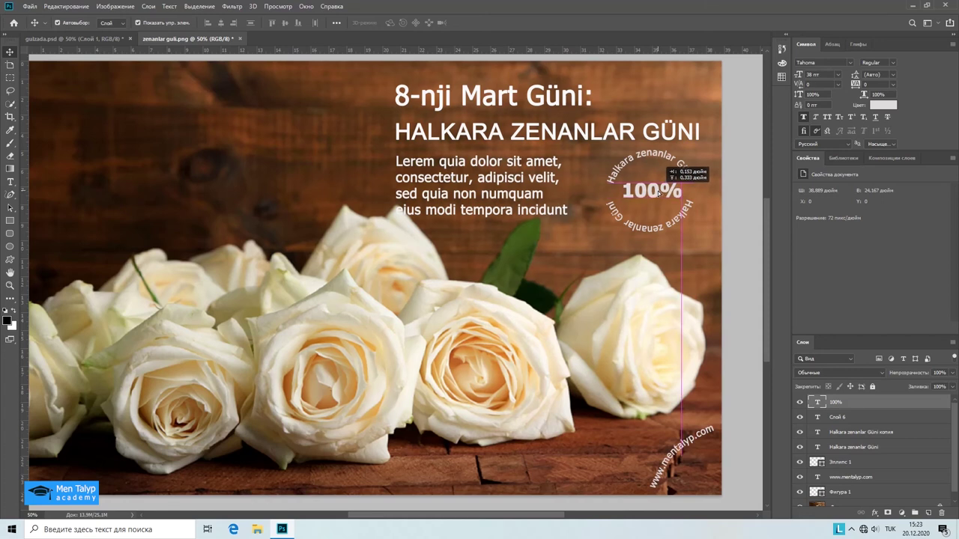
- Check gulzada.psd for reference, then select all of the 100% text for editing
double_click(659, 193)
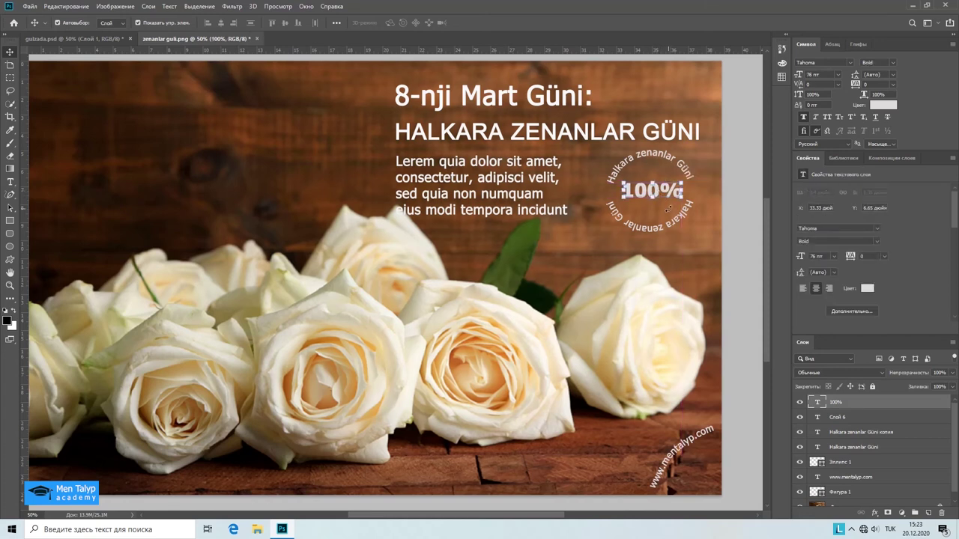
click(75, 39)
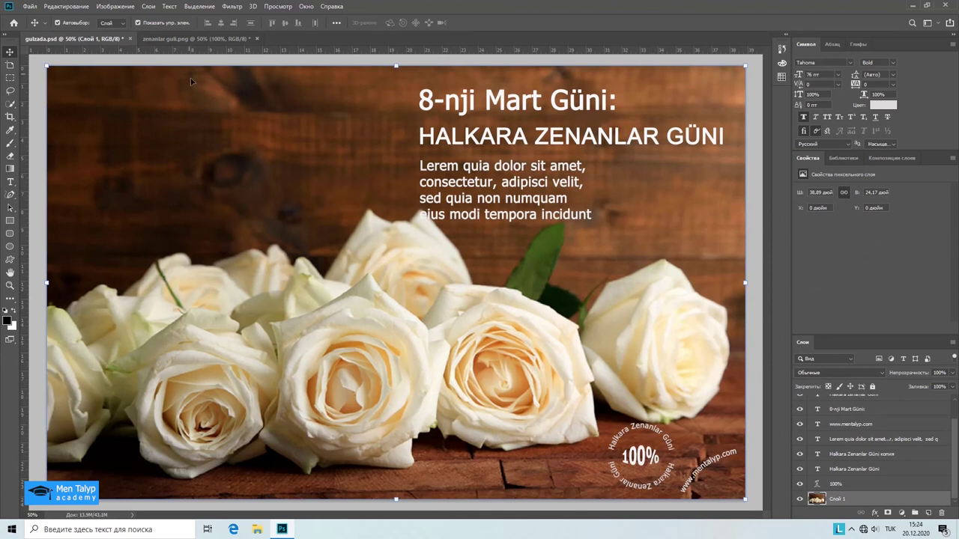
click(194, 37)
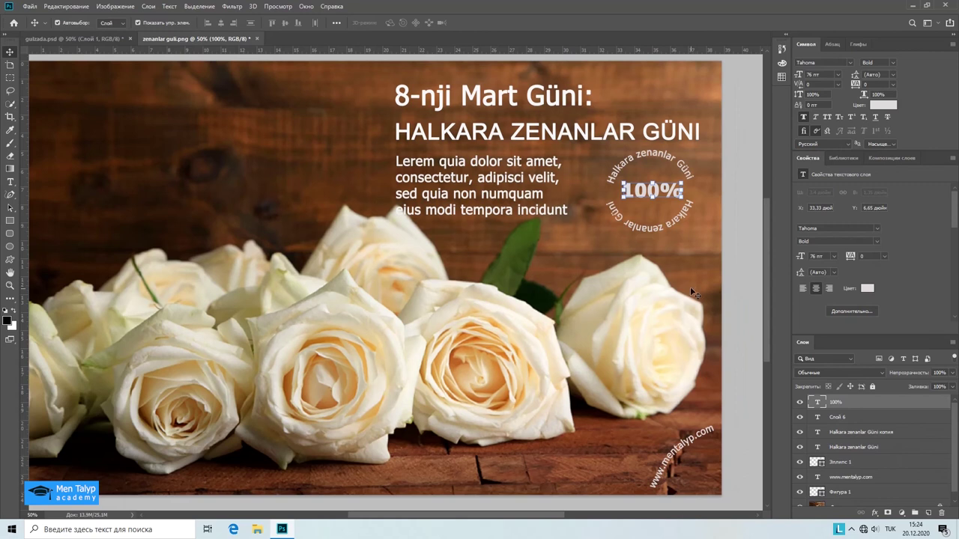
double_click(819, 404)
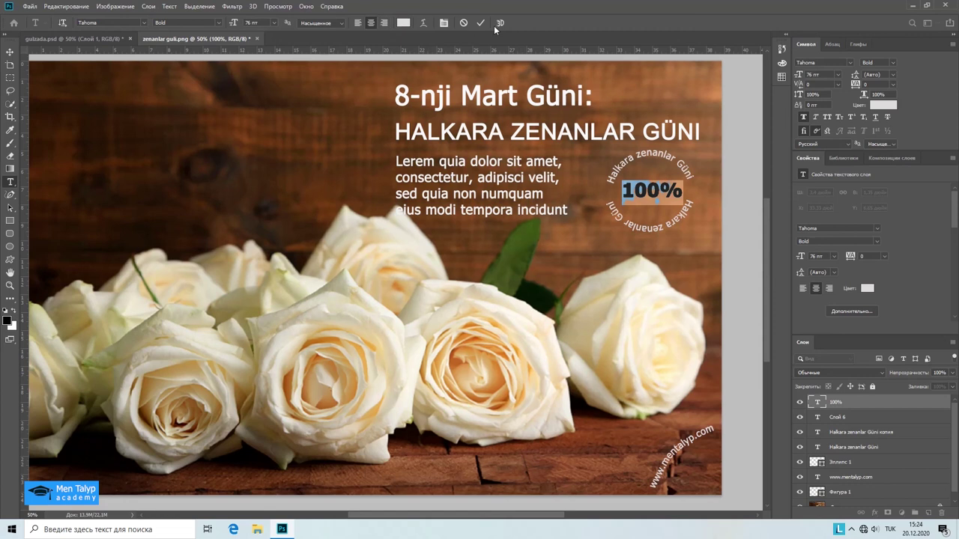
- Warp the 100% text with the Bulge style at +50 bend and commit the edit
click(404, 23)
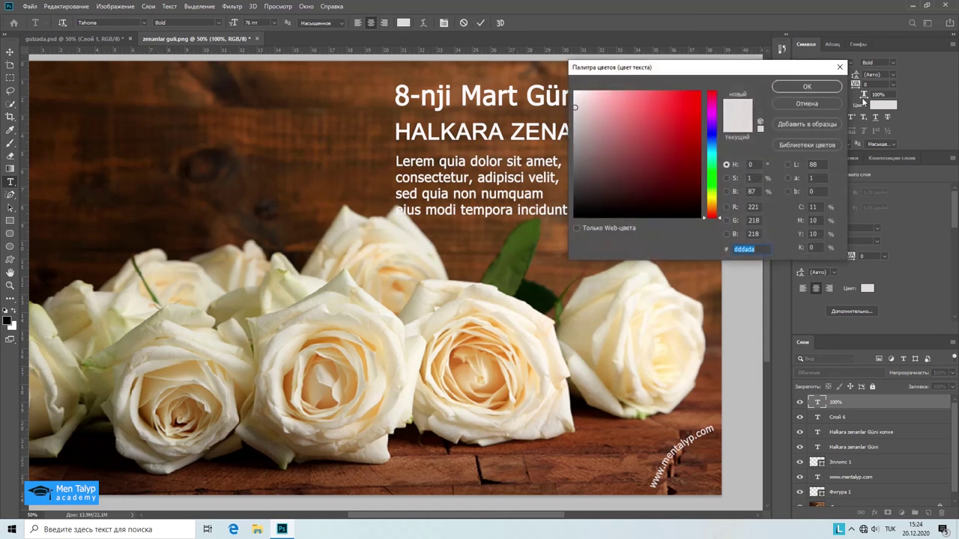
click(818, 88)
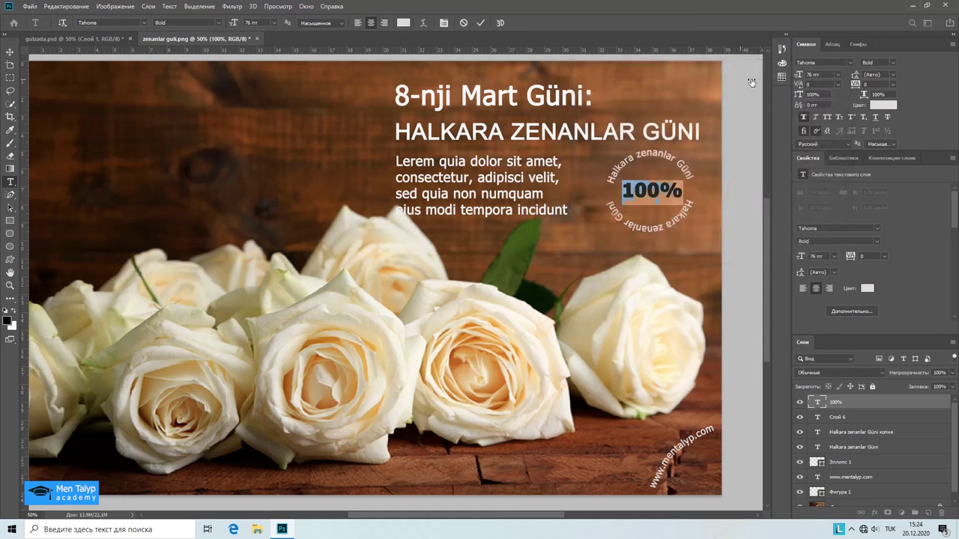
click(422, 24)
click(496, 136)
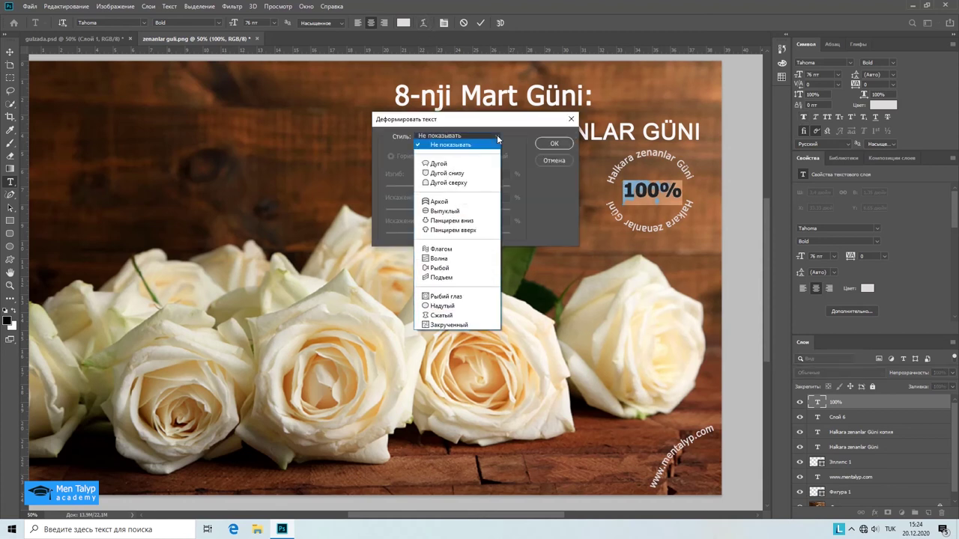
click(448, 203)
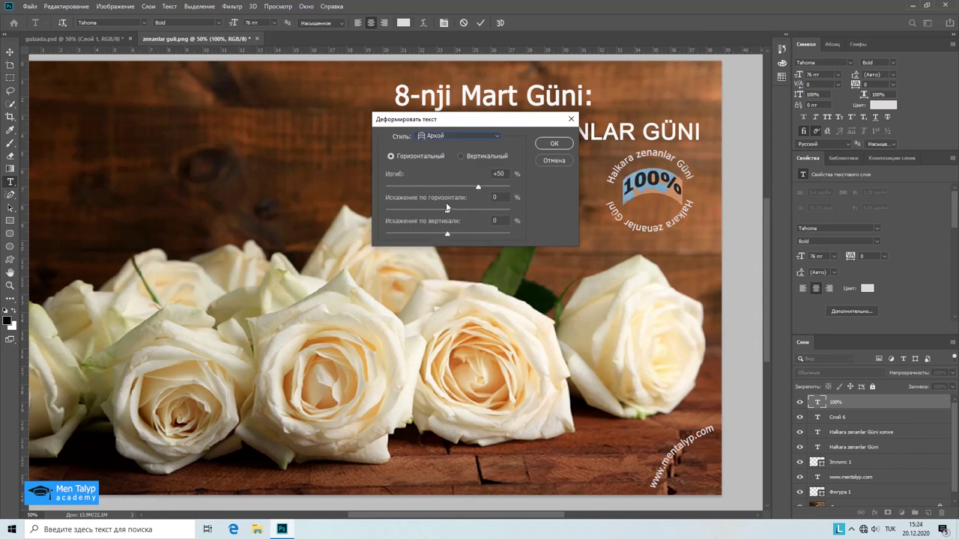
click(492, 135)
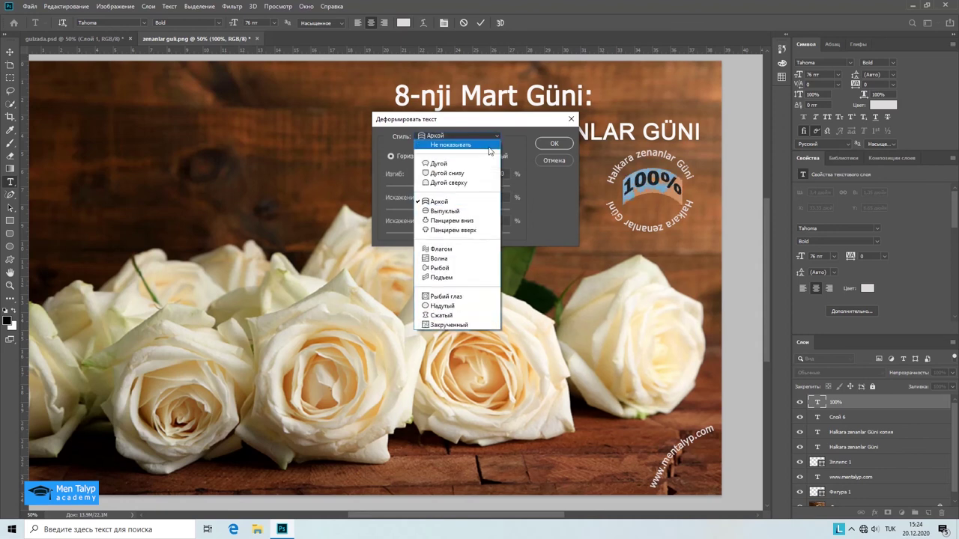
click(468, 212)
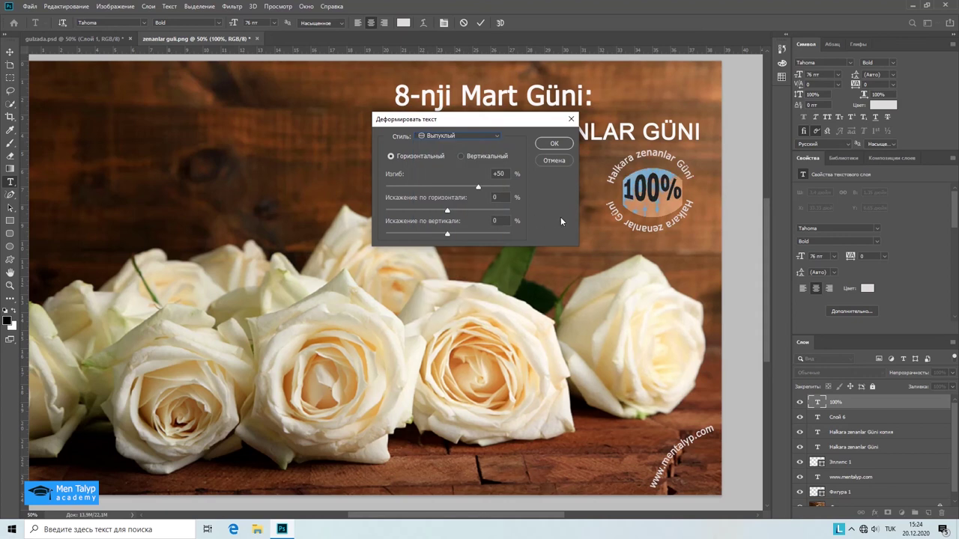
click(554, 143)
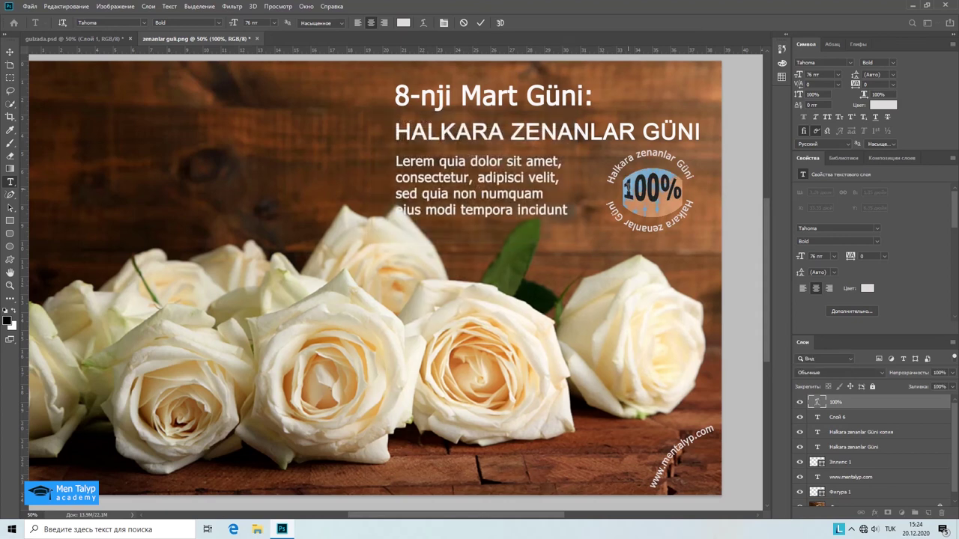
click(10, 52)
- Change the 100% text colour to near-white f9f9f9
drag(663, 189, 662, 194)
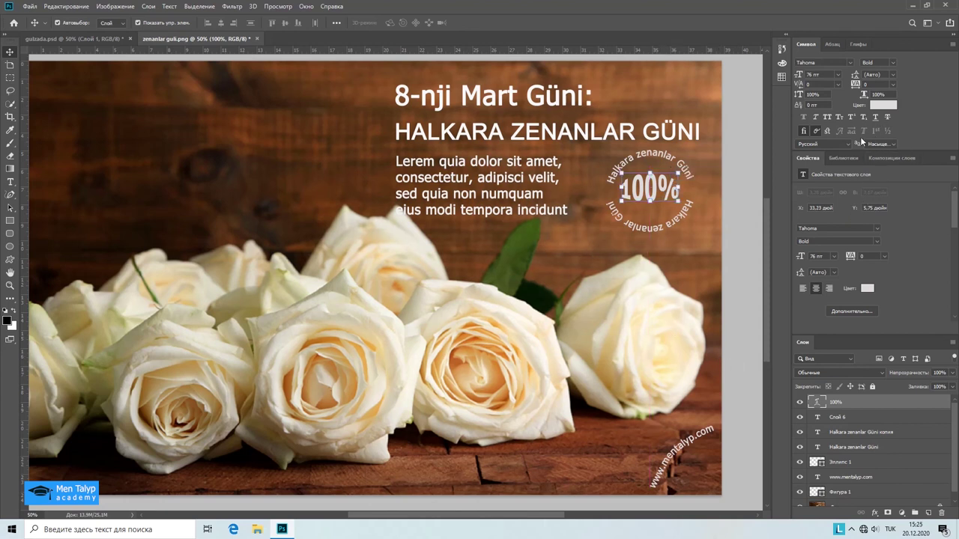
click(881, 106)
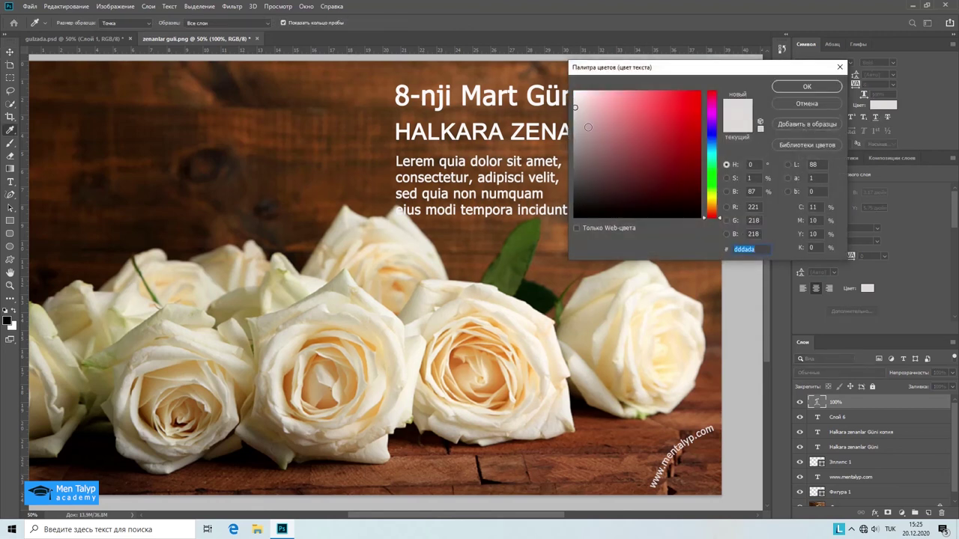
drag(577, 105, 574, 94)
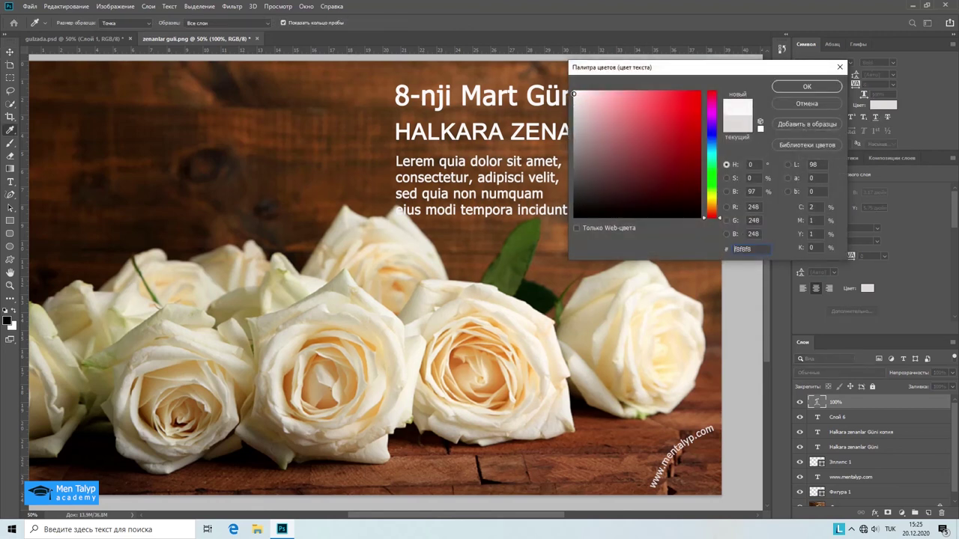
click(807, 86)
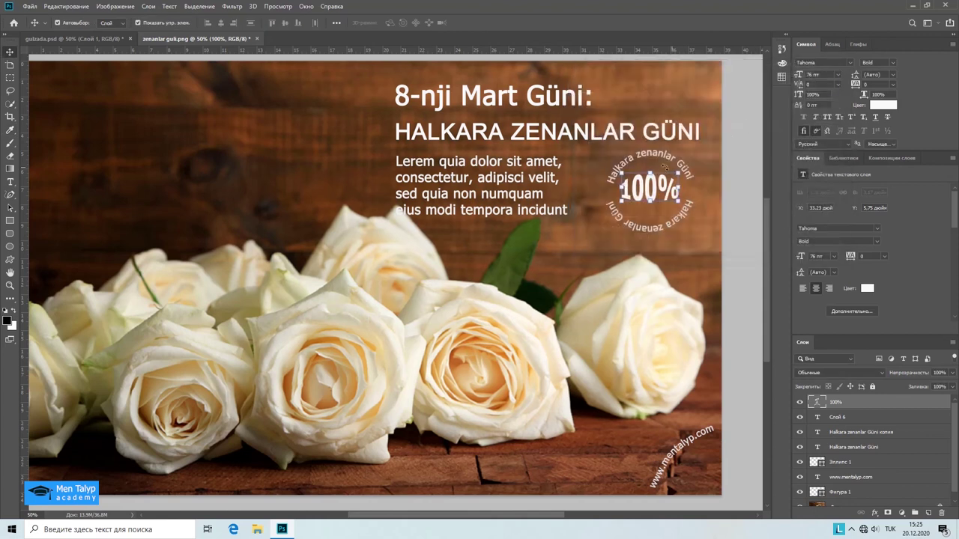
- Shift the 100% text slightly down to centre it inside the ring
click(314, 171)
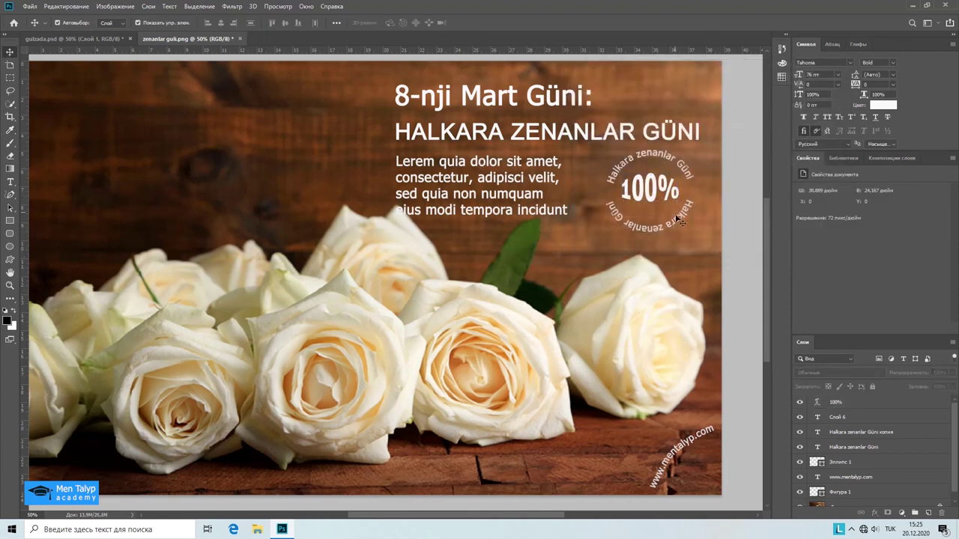
click(821, 403)
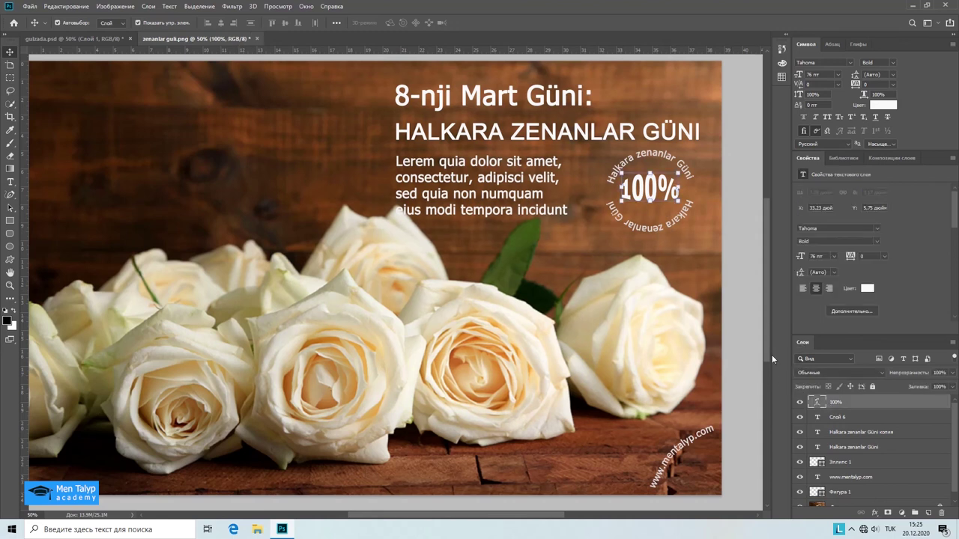
drag(656, 202, 657, 208)
click(664, 247)
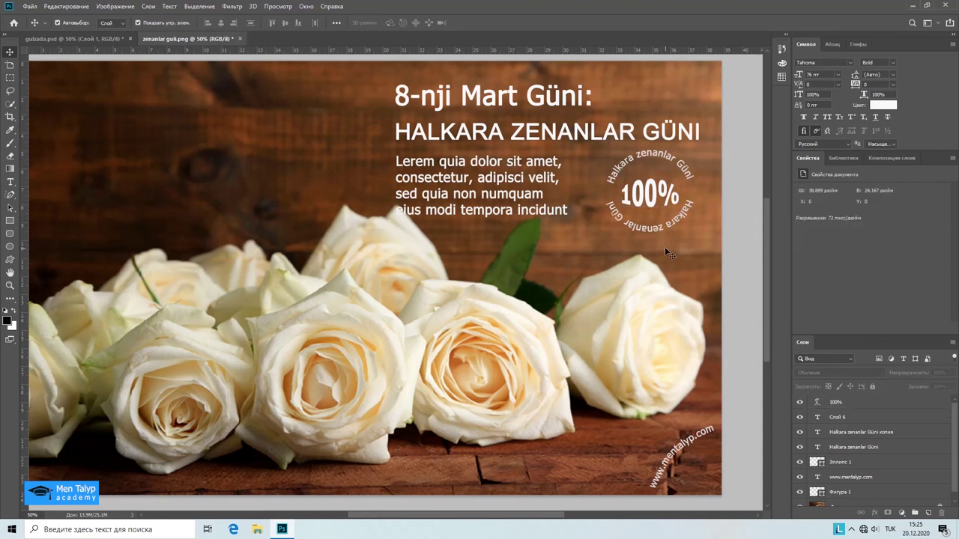